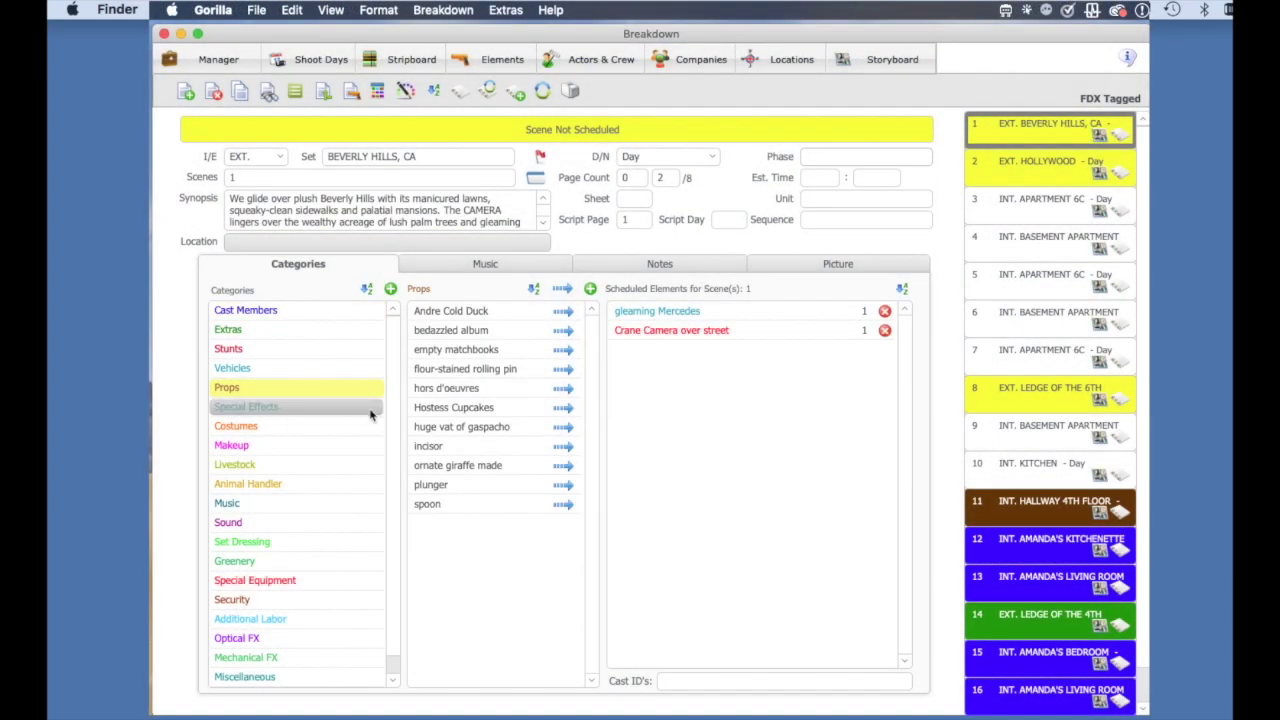
# Schedule the plunger prop, Clown Face makeup and white sandals with wings costume for scene 1, EXT. BEVERLY HILLS, CA.
pyautogui.doubleClick(450, 490)
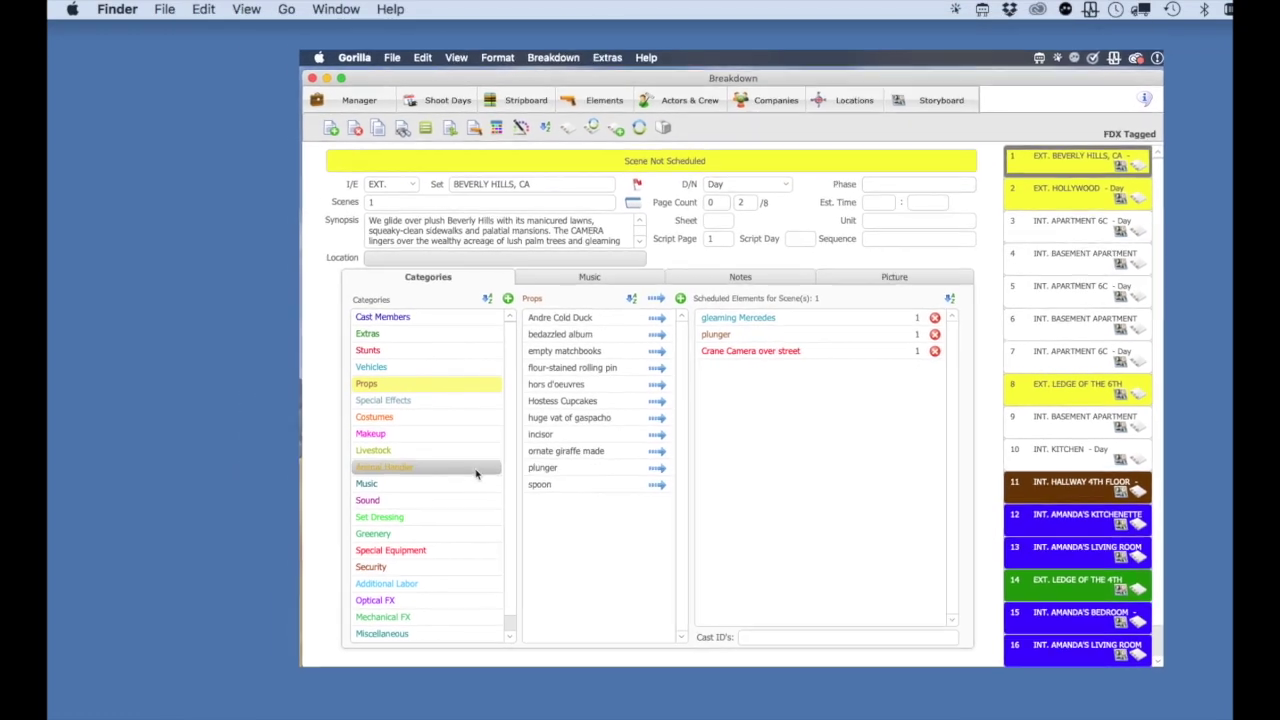
pyautogui.click(311, 437)
pyautogui.doubleClick(684, 325)
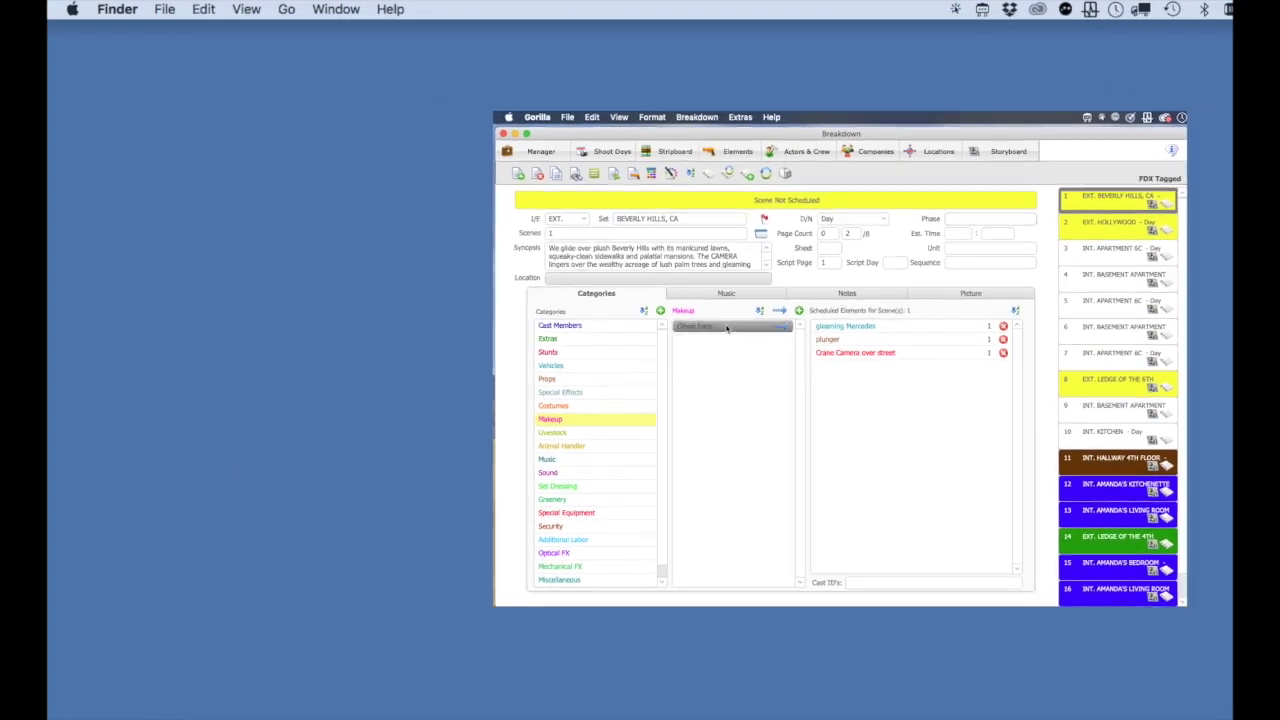
pyautogui.click(600, 407)
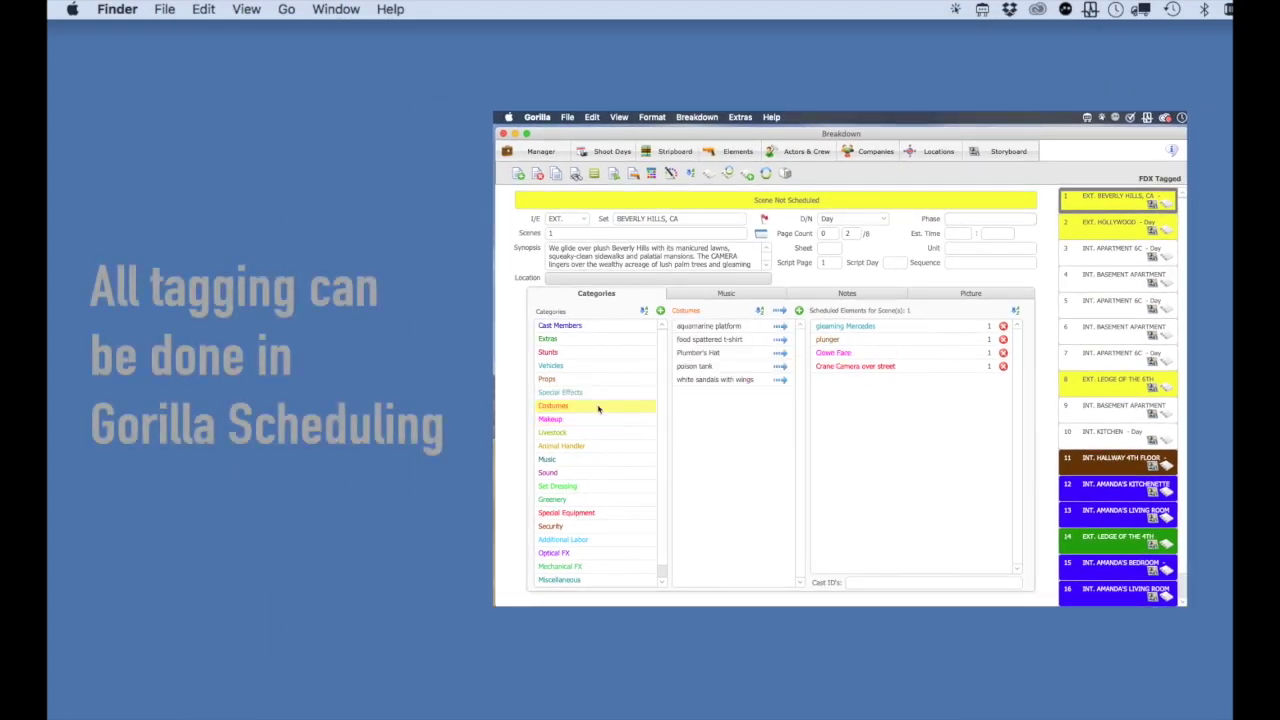
pyautogui.doubleClick(686, 381)
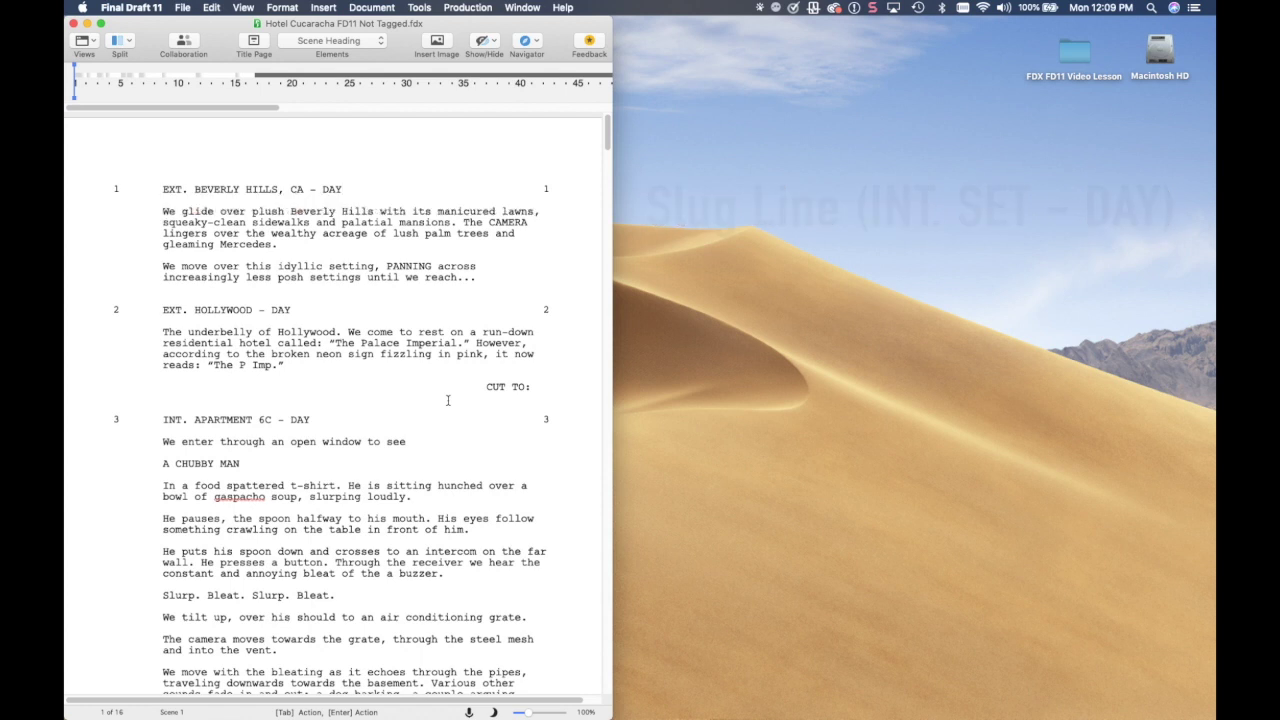
# In Final Draft 11, look through scenes 1 to 7 of the script for slug lines, characters with dialogue and taggable elements.
pyautogui.scroll(-10, 448, 400)
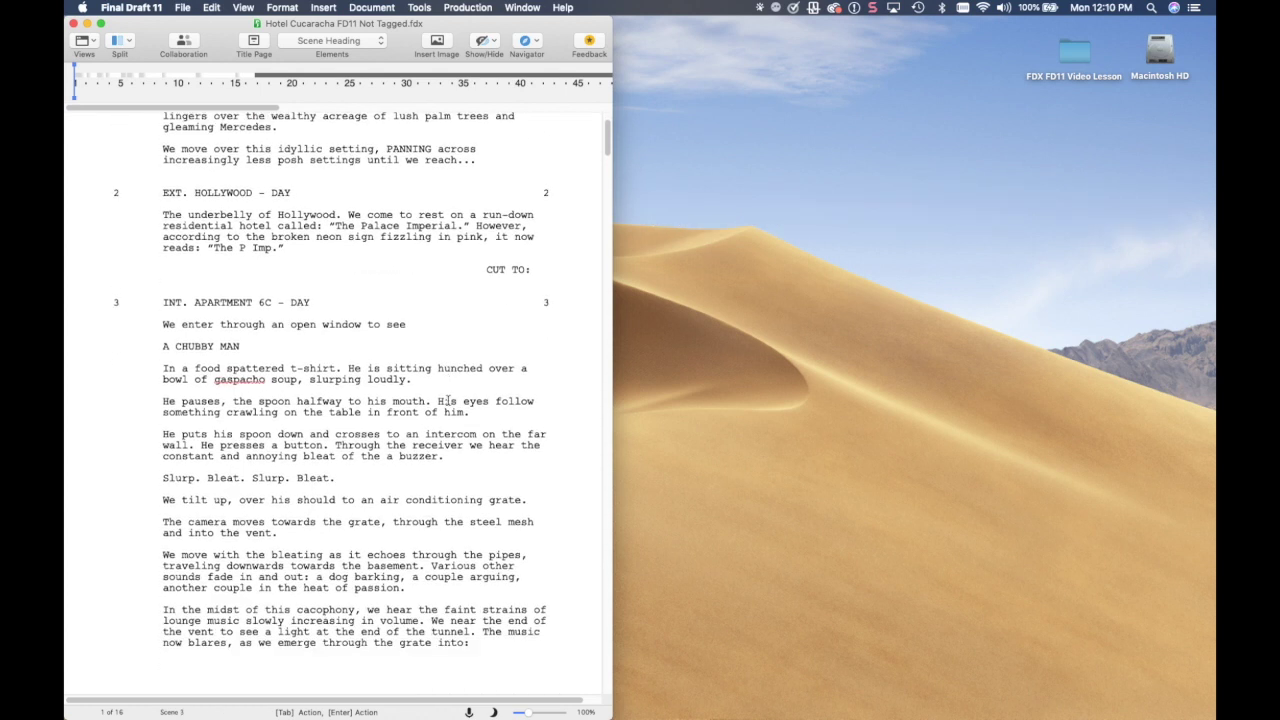
pyautogui.scroll(-11, 448, 400)
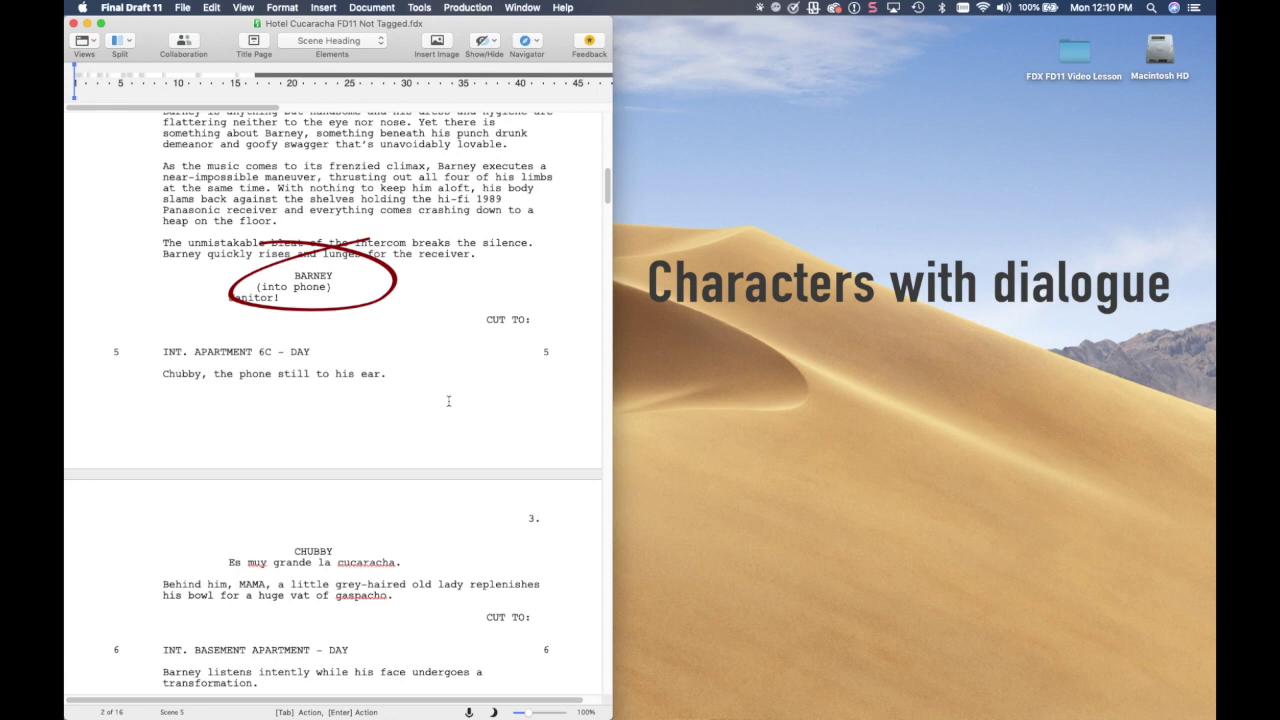
pyautogui.scroll(-4, 448, 400)
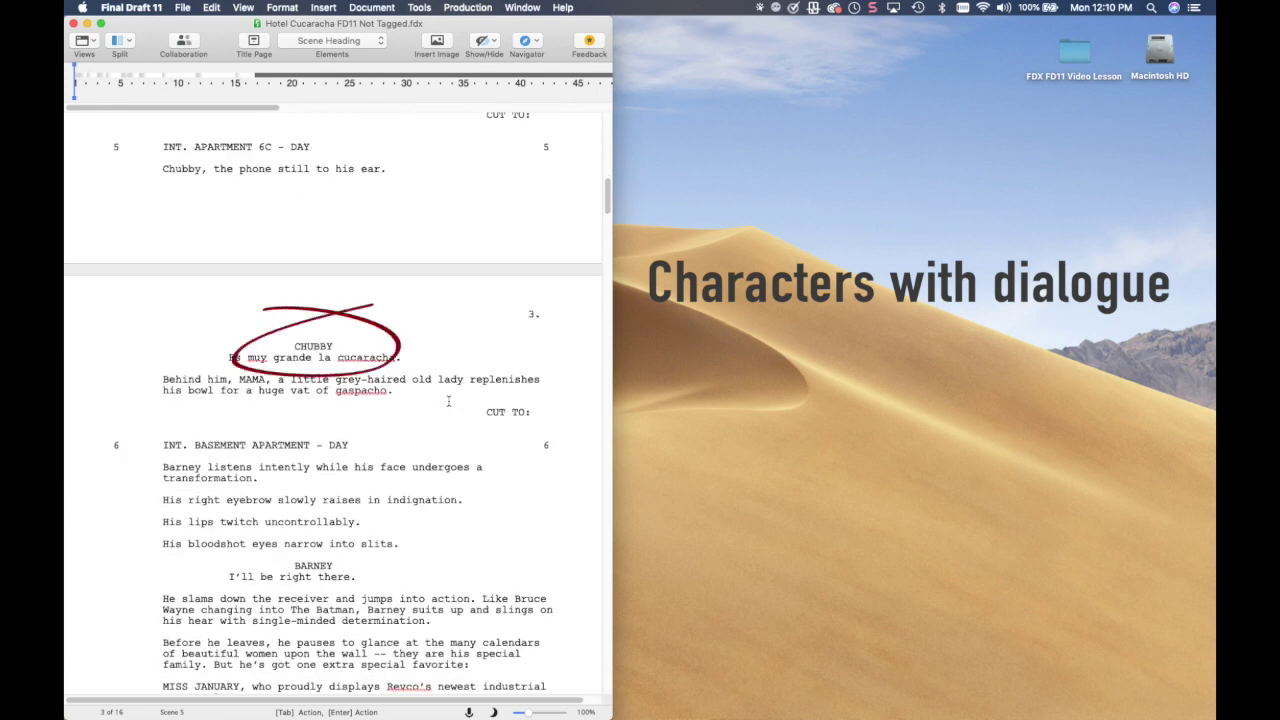
pyautogui.scroll(-6, 448, 400)
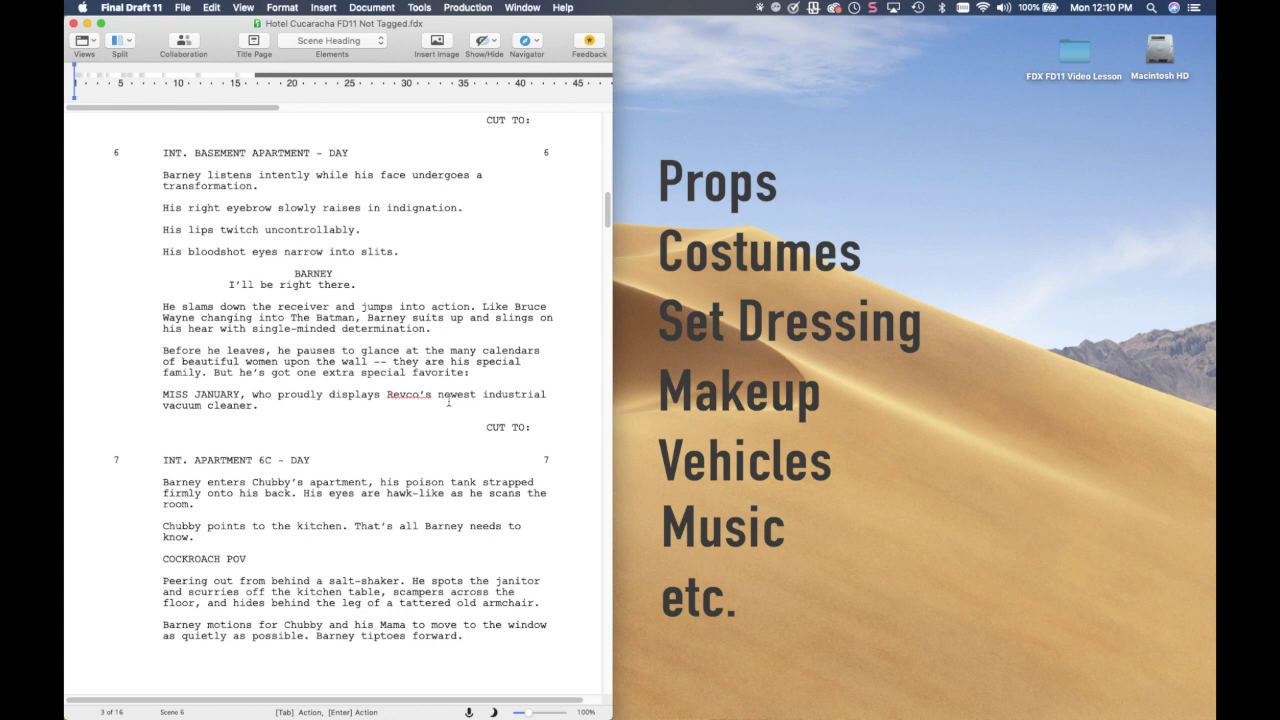
pyautogui.scroll(15, 448, 402)
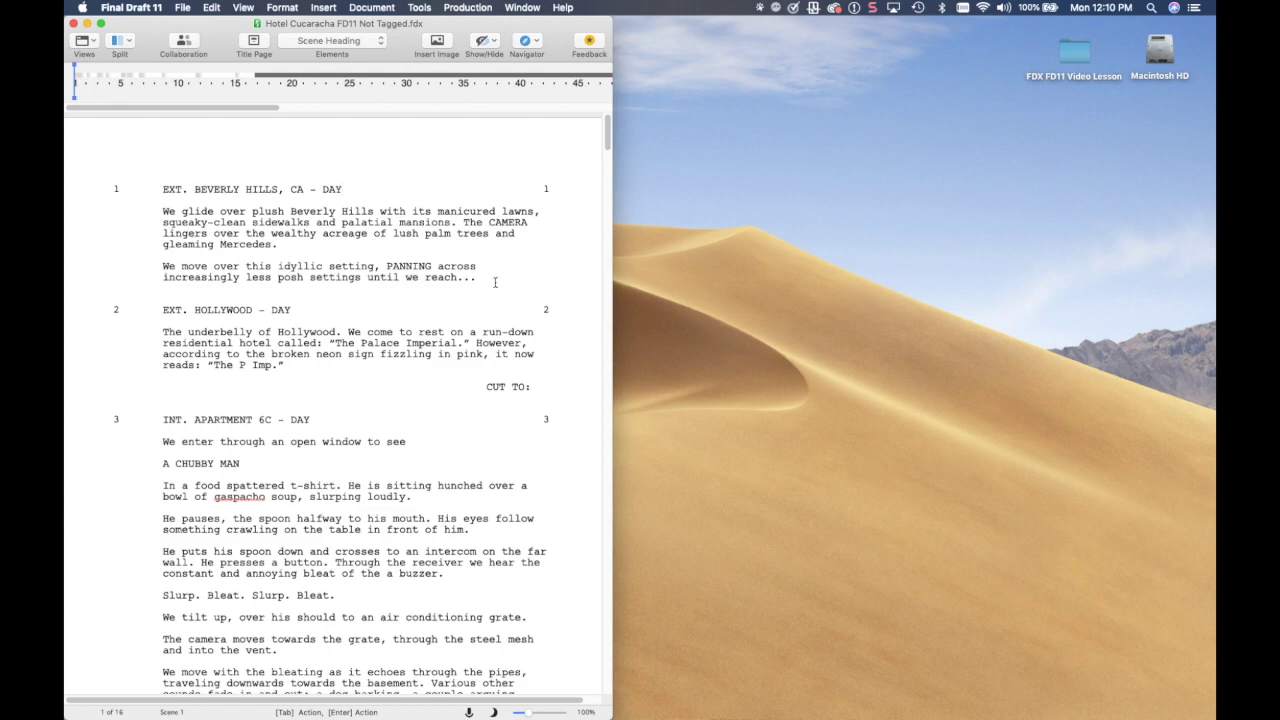
# Turn on Tags Mode and tag "gleaming Mercedes" in scene 1 under the Vehicles category.
pyautogui.click(468, 7)
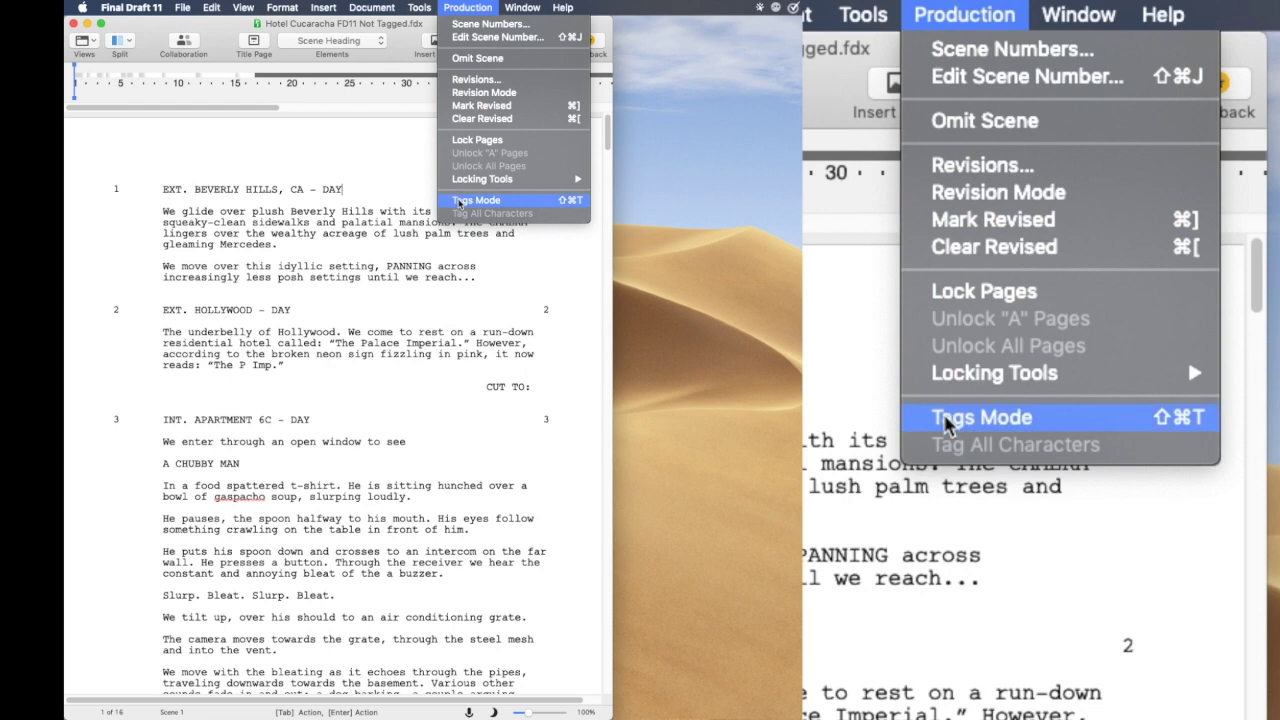
pyautogui.click(542, 204)
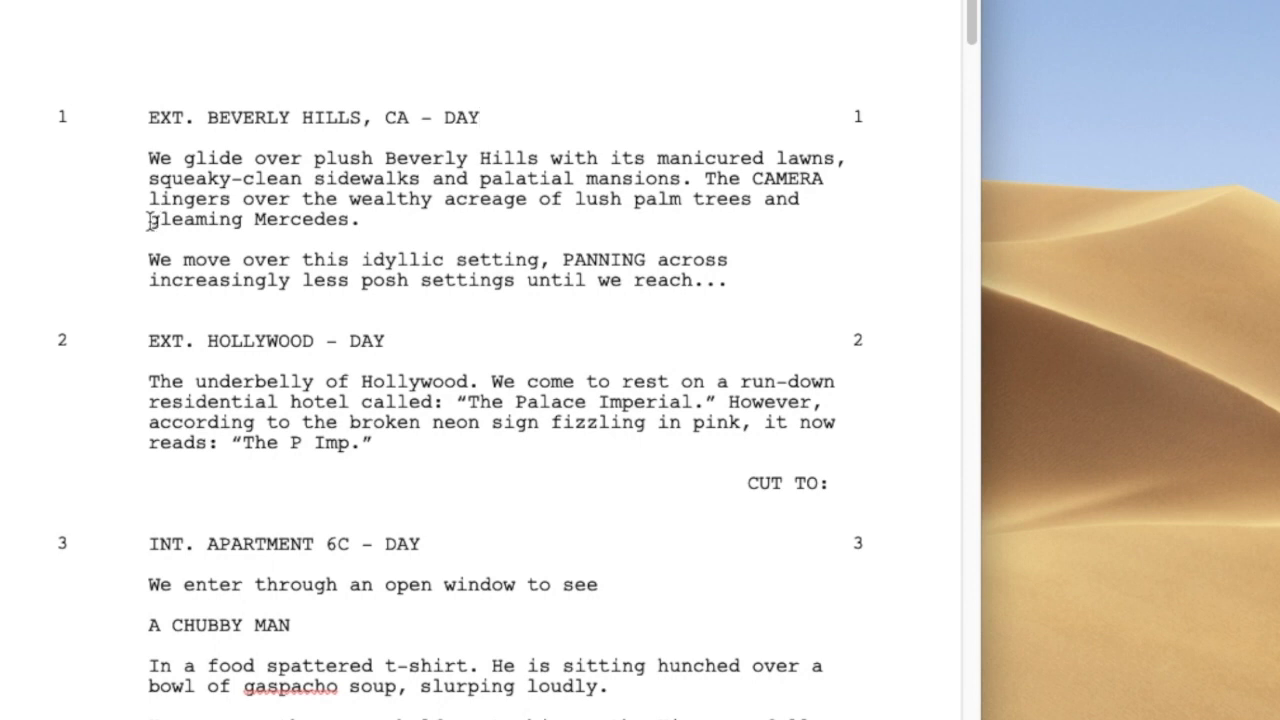
pyautogui.moveTo(150, 220); pyautogui.dragTo(348, 219)
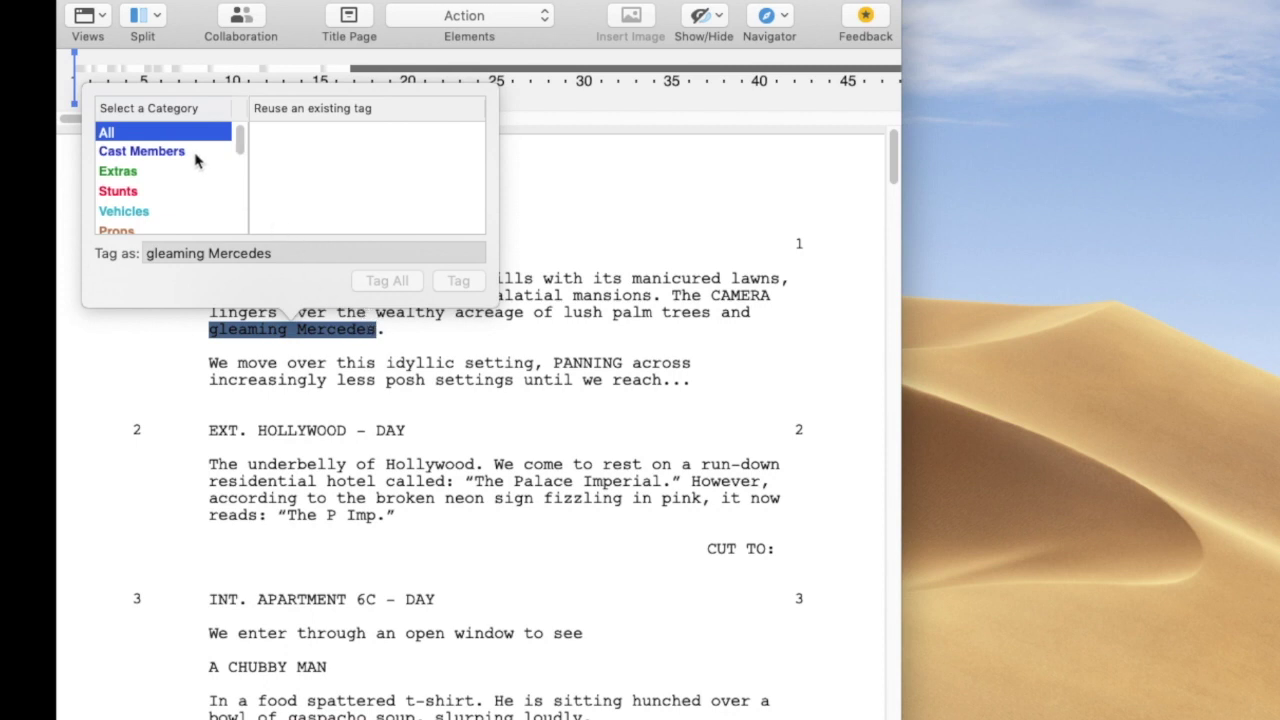
pyautogui.click(126, 214)
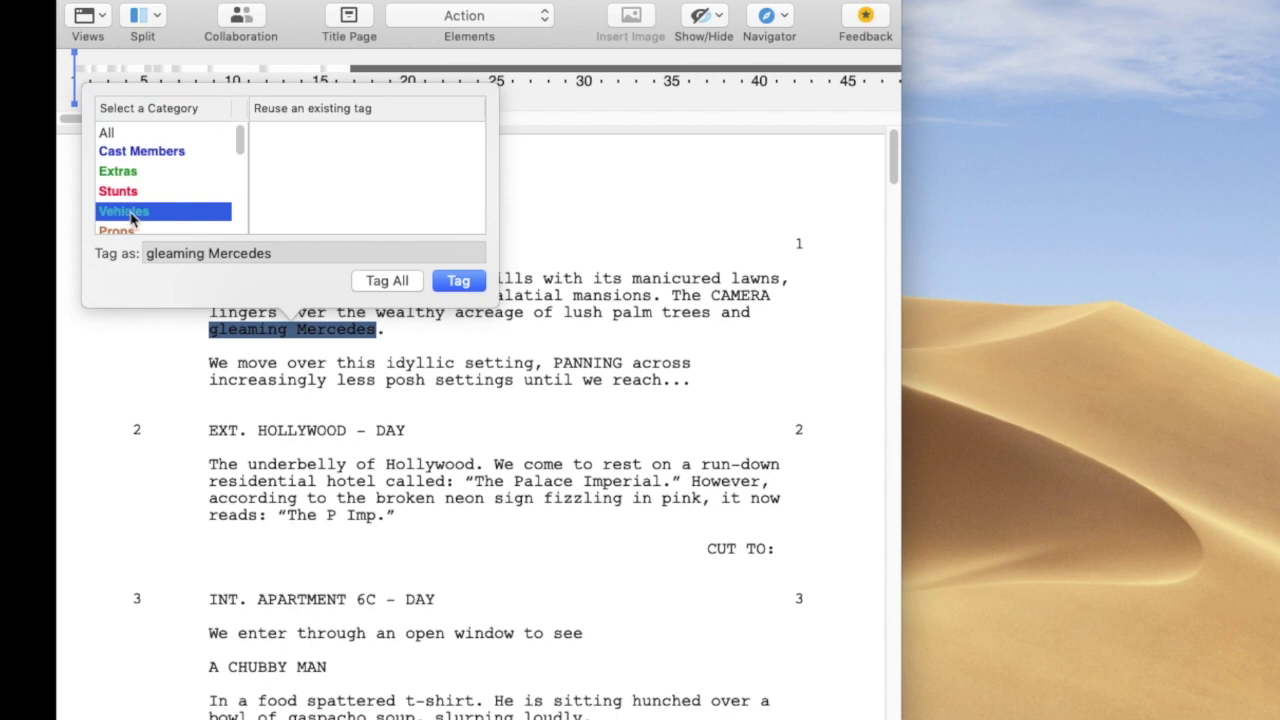
pyautogui.click(460, 289)
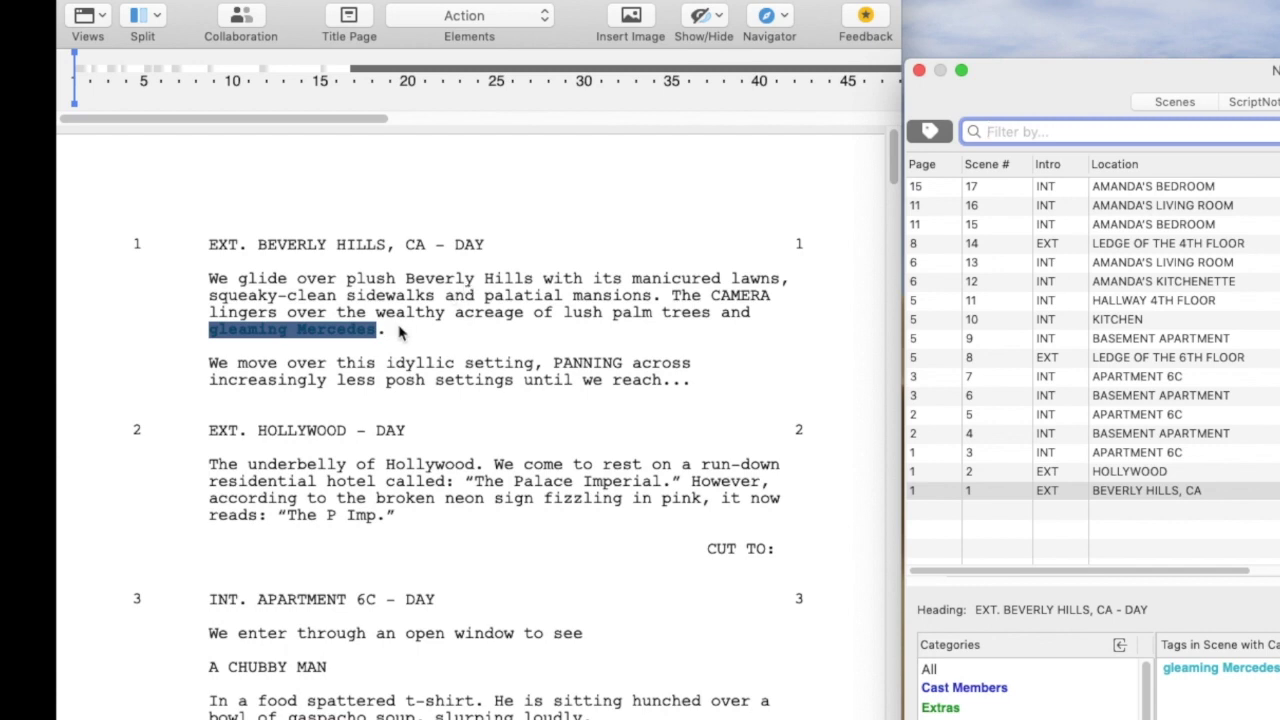
pyautogui.click(398, 333)
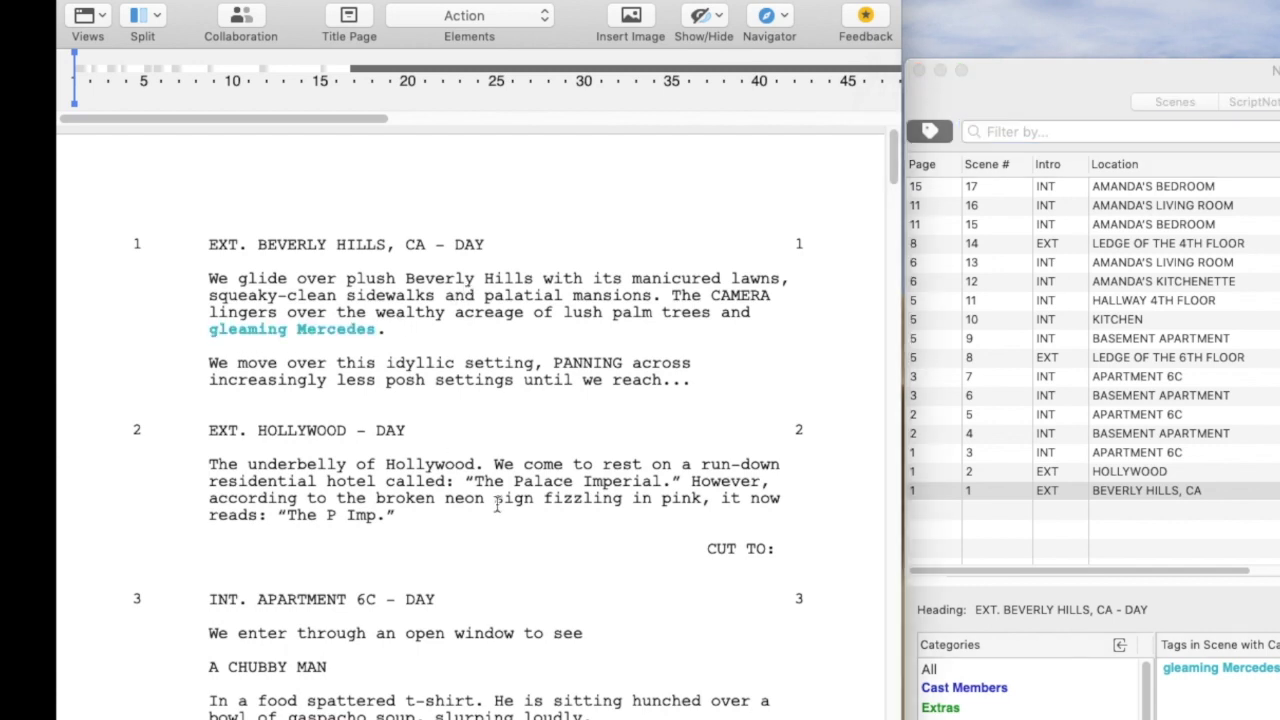
# Tag "broken neon sign" in scene 2 under the Set Dressing category.
pyautogui.scroll(-3, 527, 516)
pyautogui.scroll(-1, 527, 516)
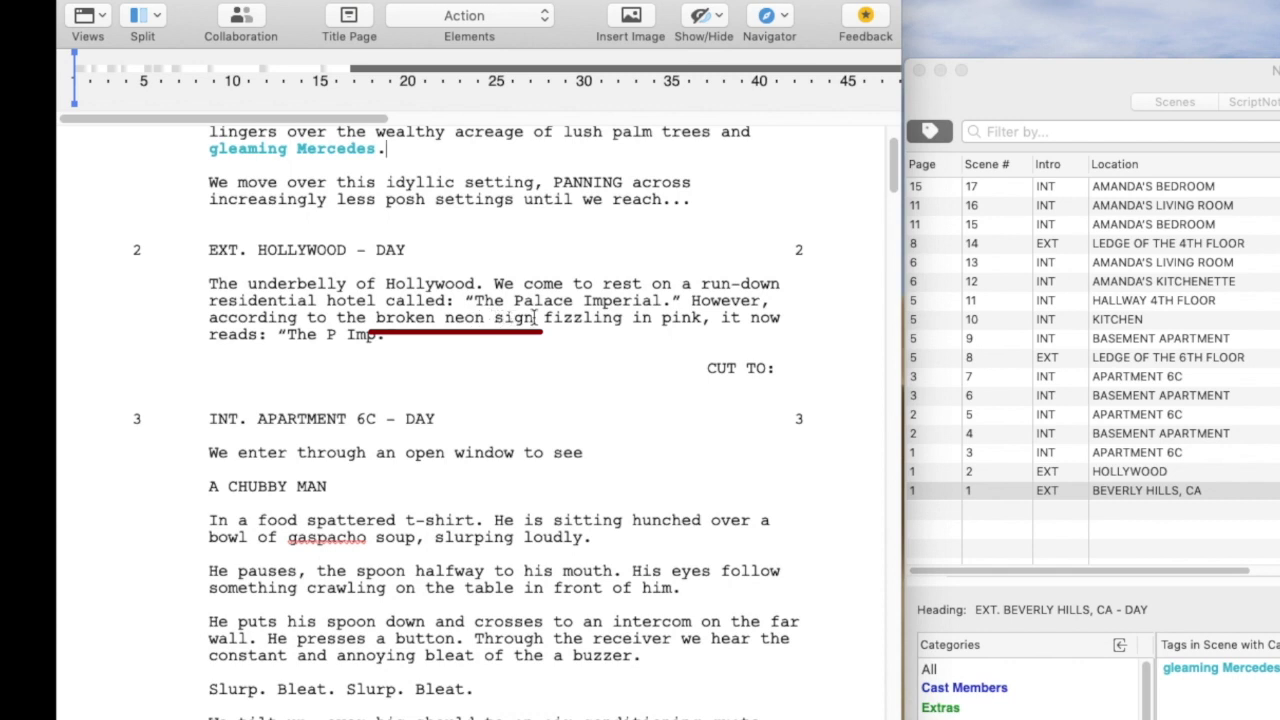
pyautogui.moveTo(376, 317); pyautogui.dragTo(528, 317)
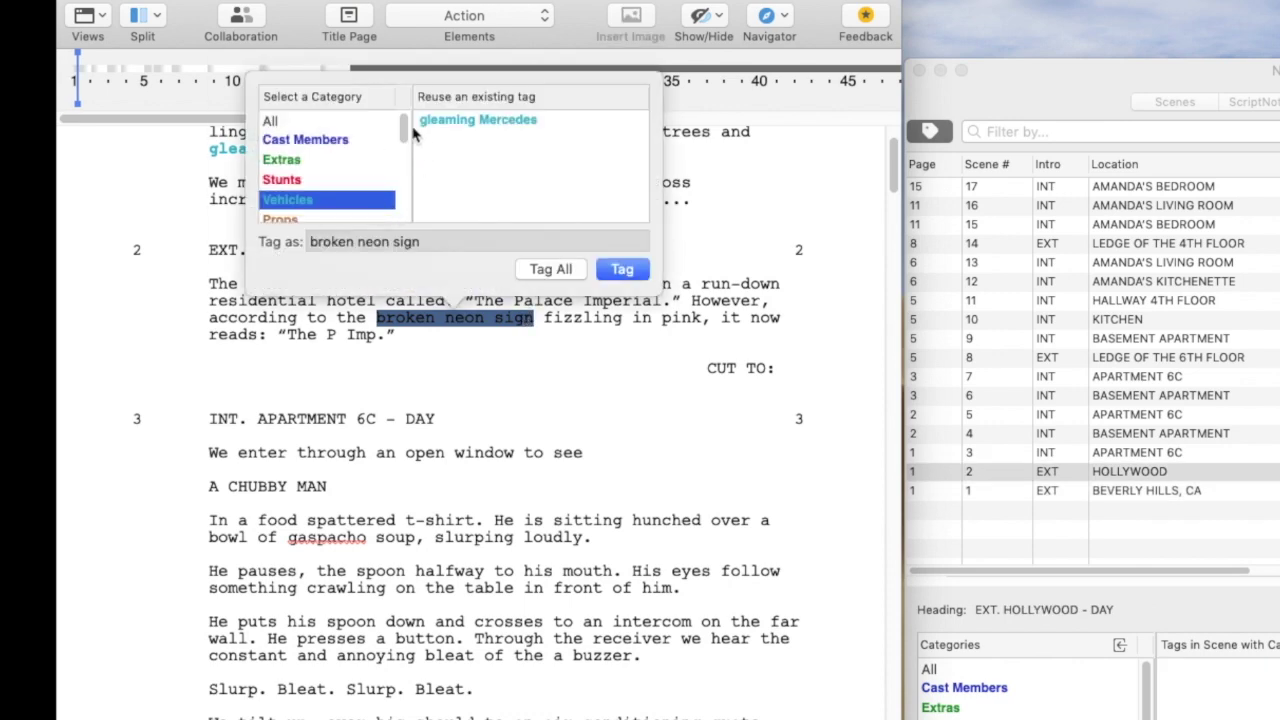
pyautogui.moveTo(406, 121); pyautogui.dragTo(408, 186)
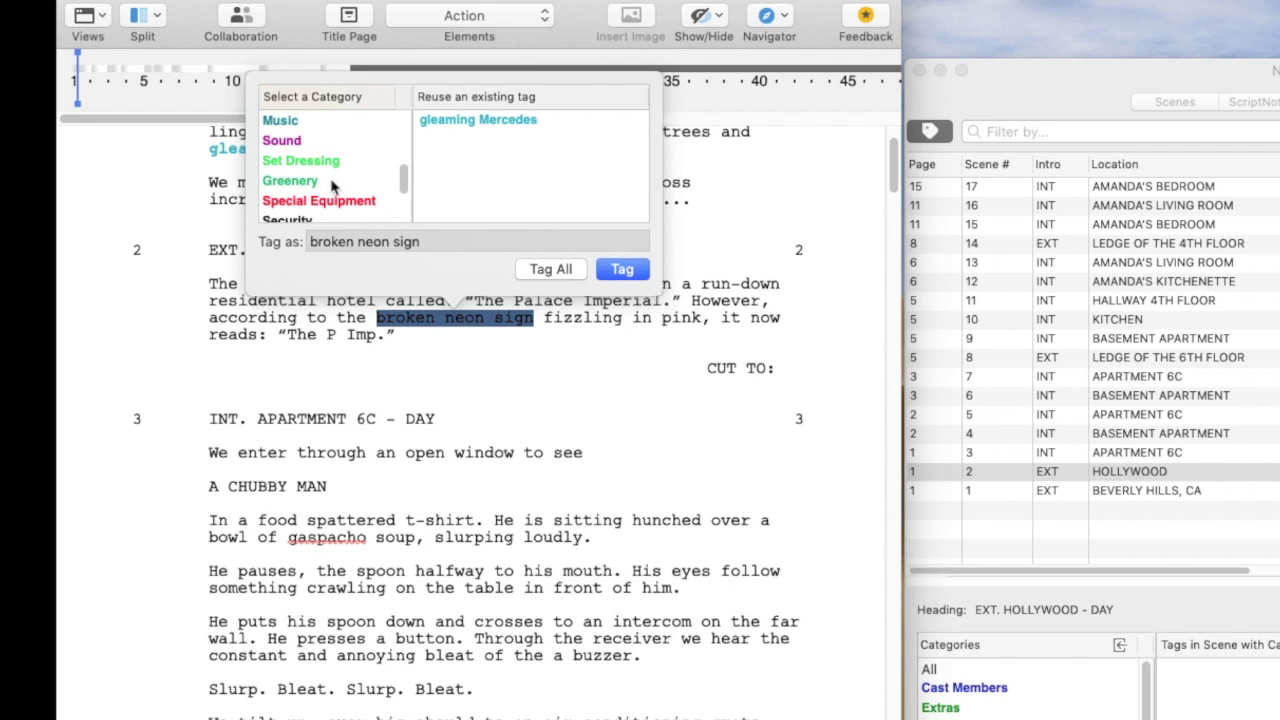
pyautogui.click(315, 162)
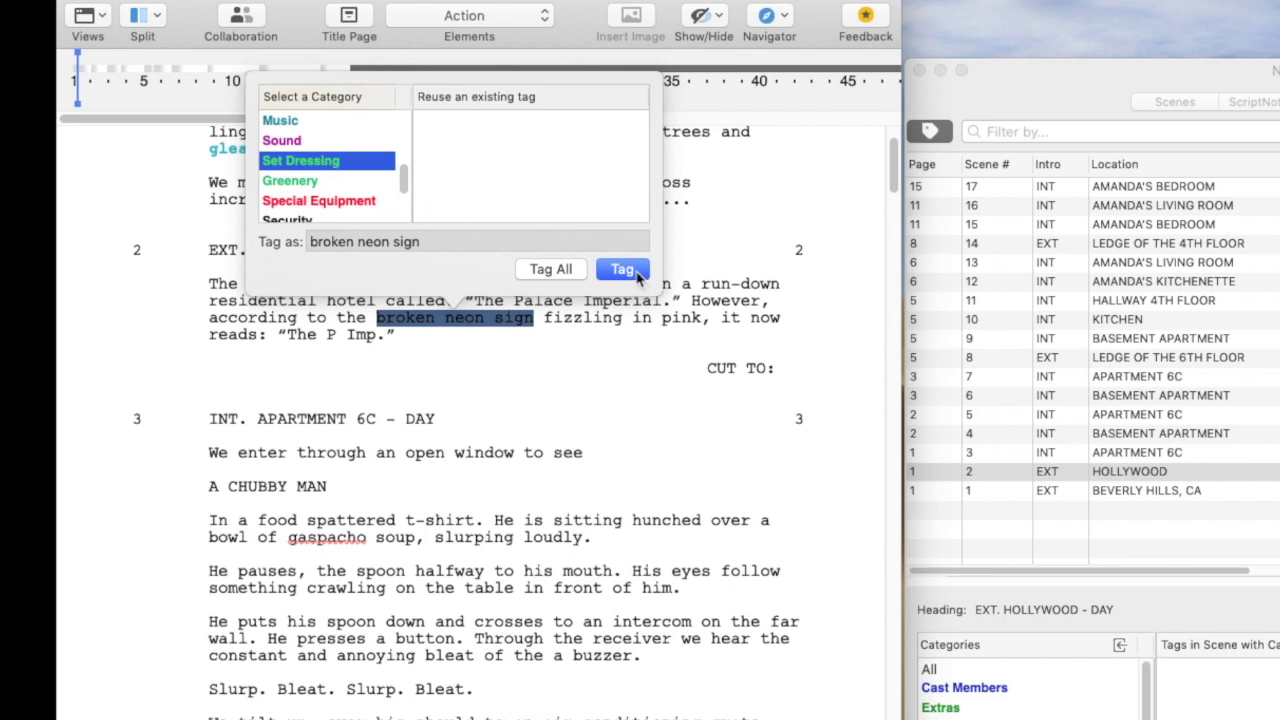
pyautogui.click(622, 269)
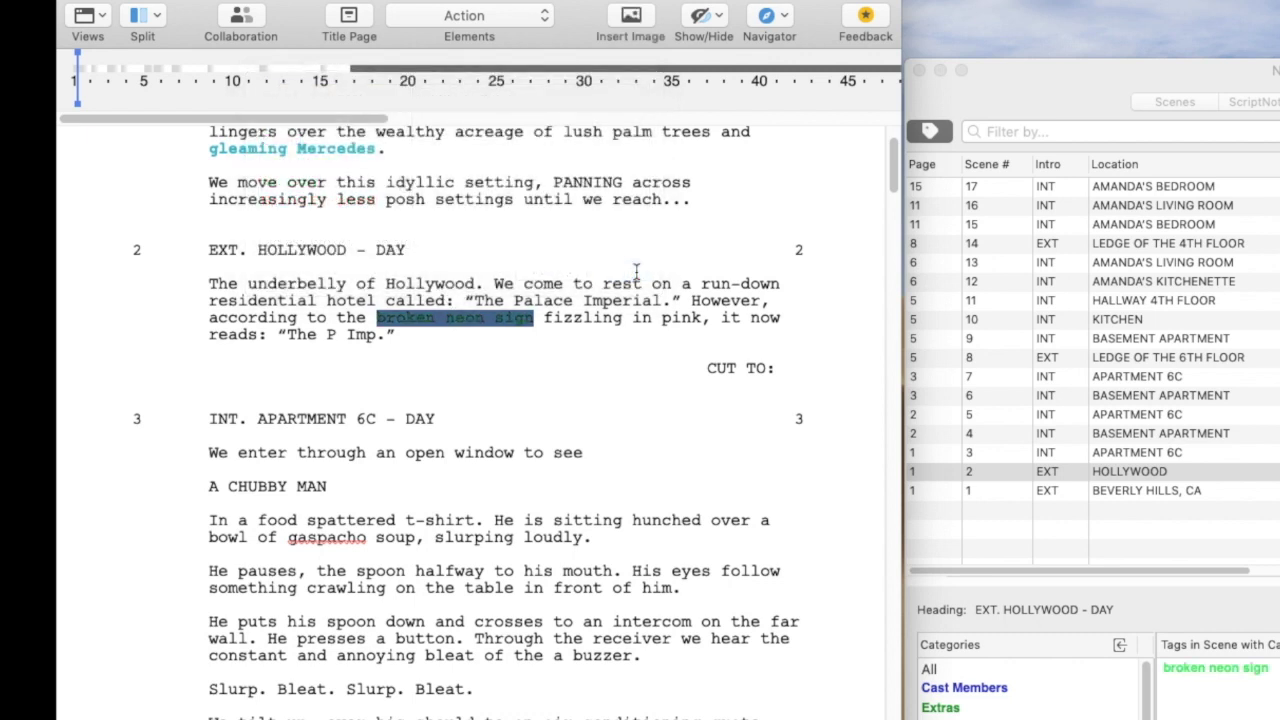
pyautogui.click(536, 318)
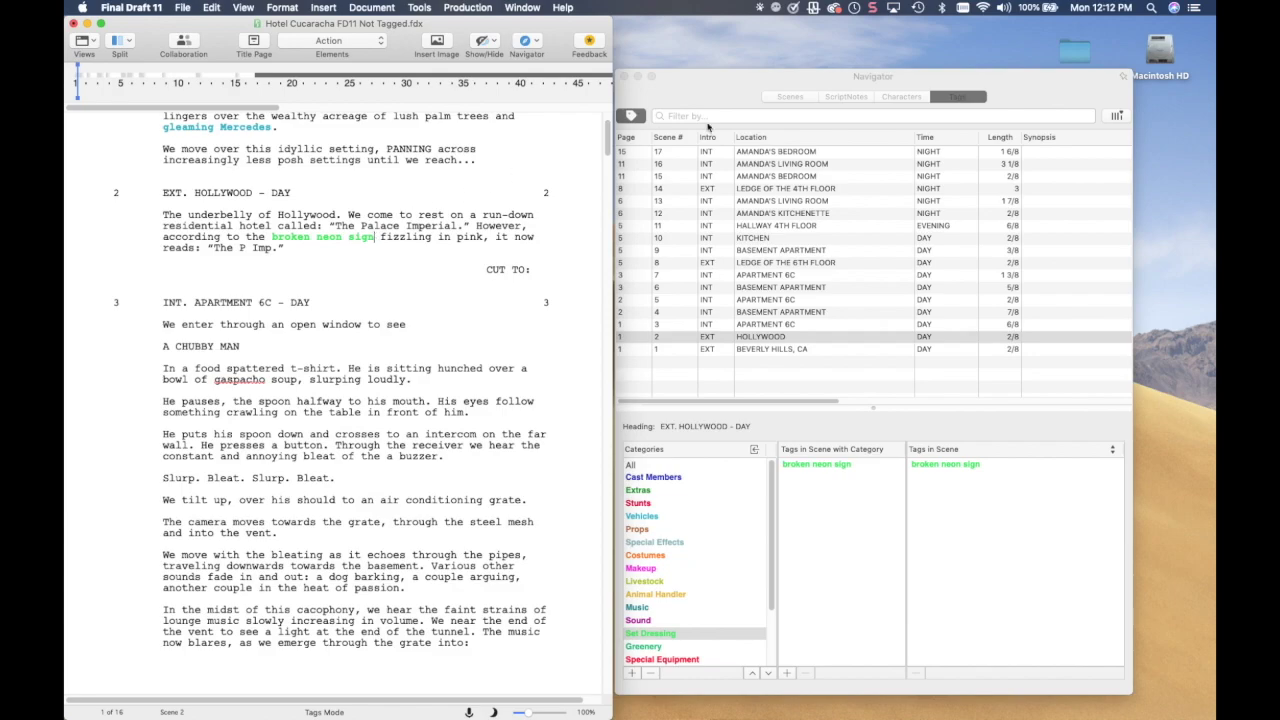
# Move the Navigator window higher and bring up its Tags view.
pyautogui.moveTo(879, 84); pyautogui.dragTo(879, 59)
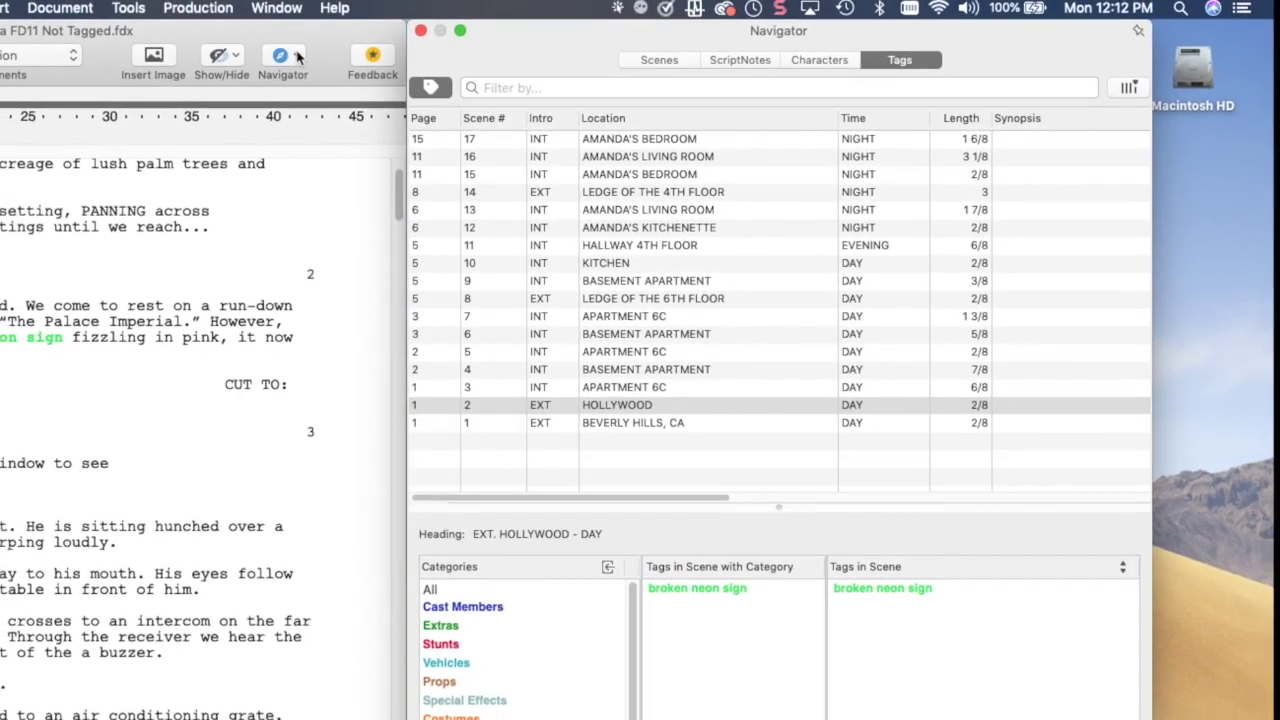
pyautogui.click(297, 57)
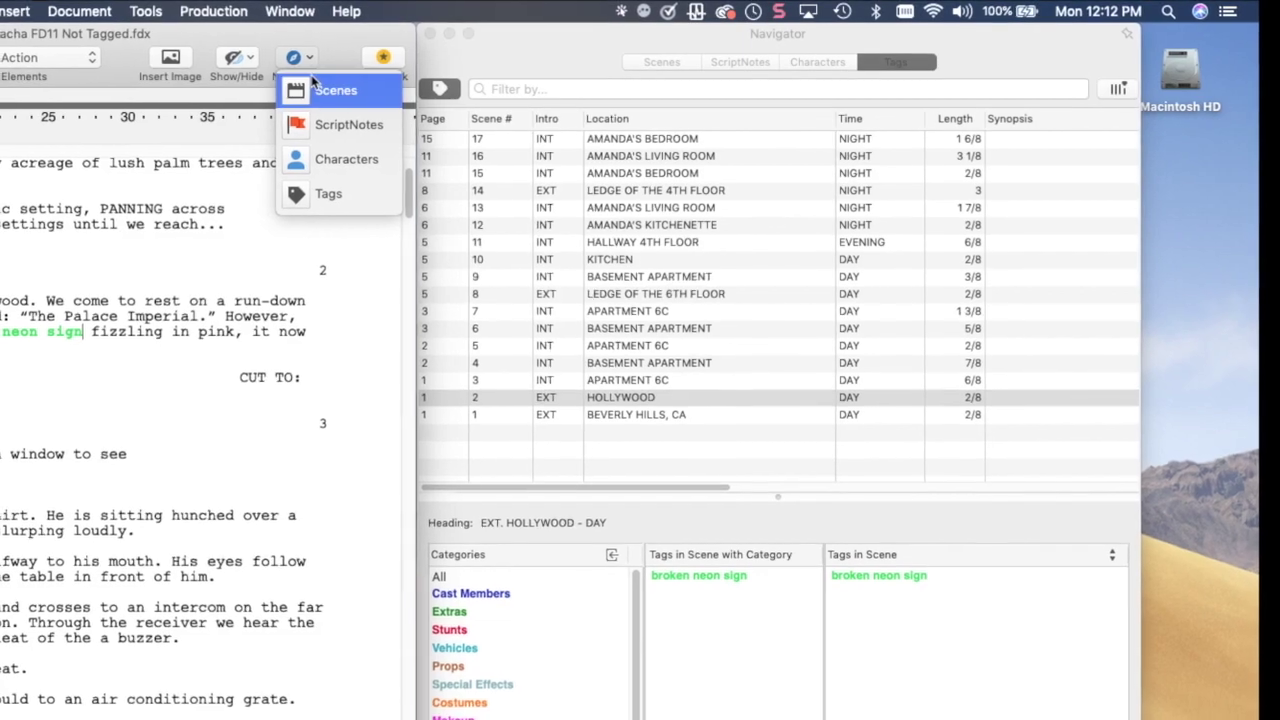
pyautogui.click(333, 192)
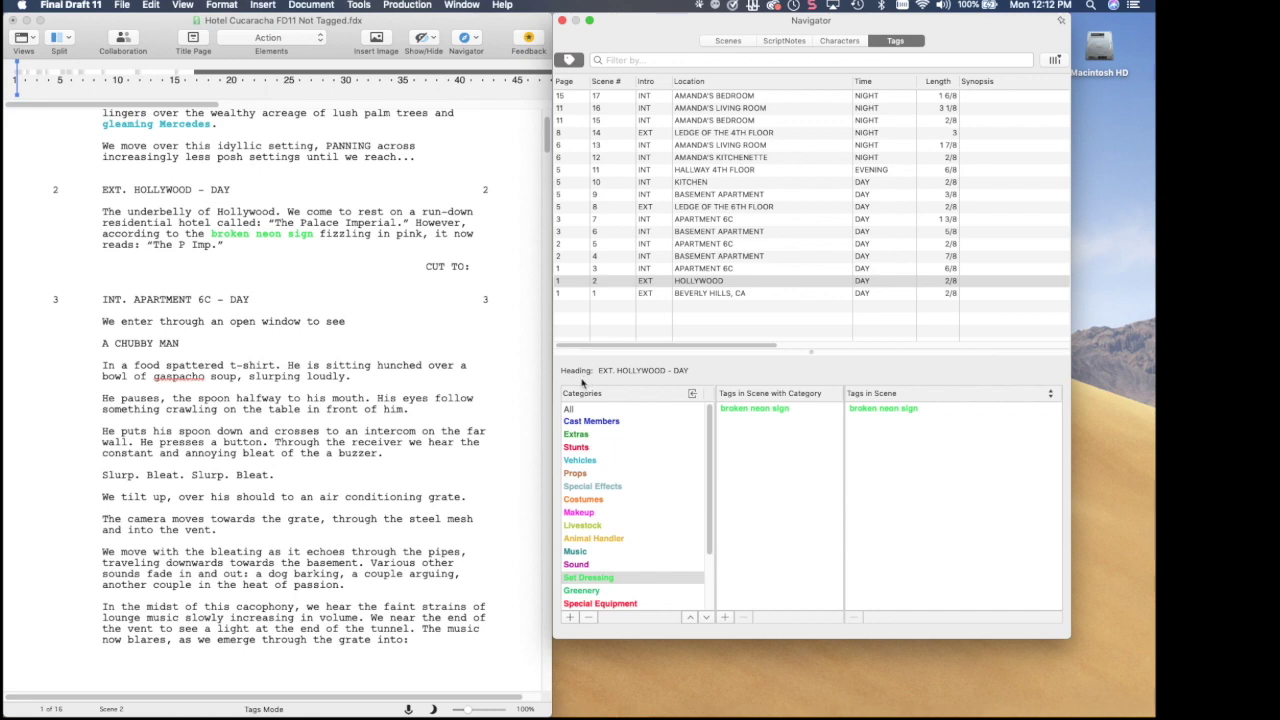
# Add the scene tag "Crane Camera to glide over street" to scene 1, EXT. BEVERLY HILLS, CA, under Special Equipment.
pyautogui.scroll(3, 365, 350)
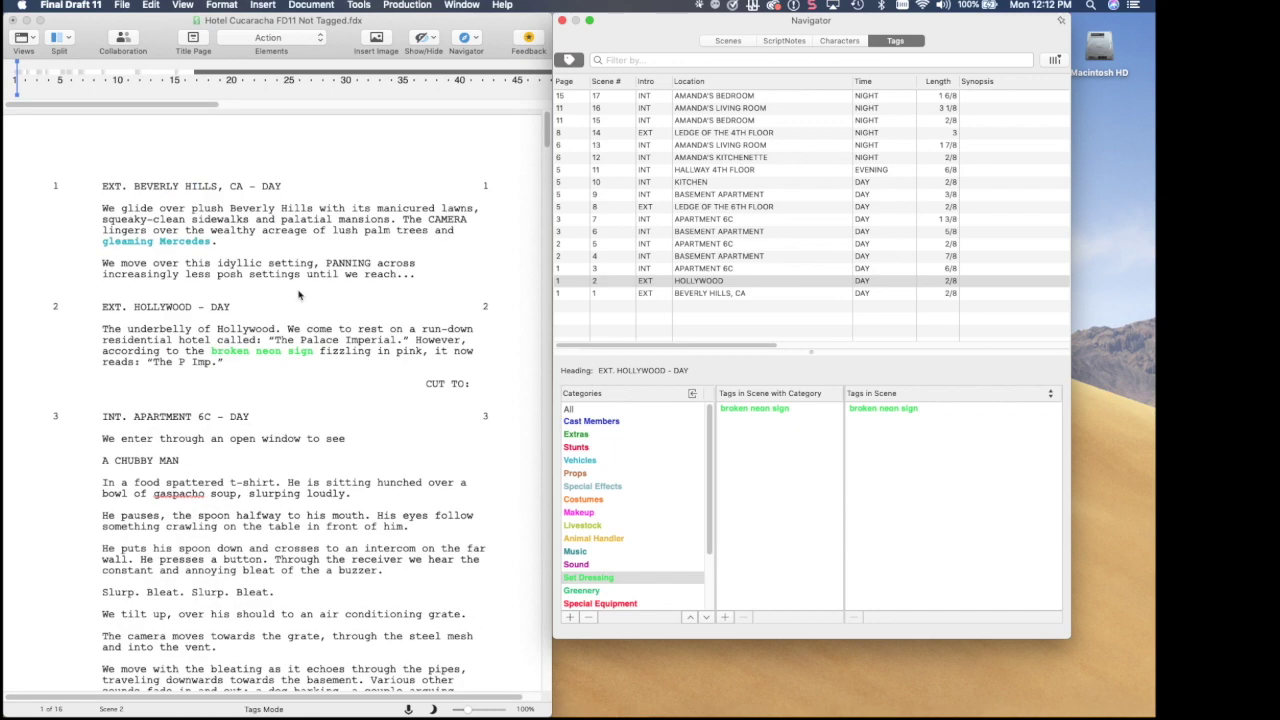
pyautogui.click(185, 186)
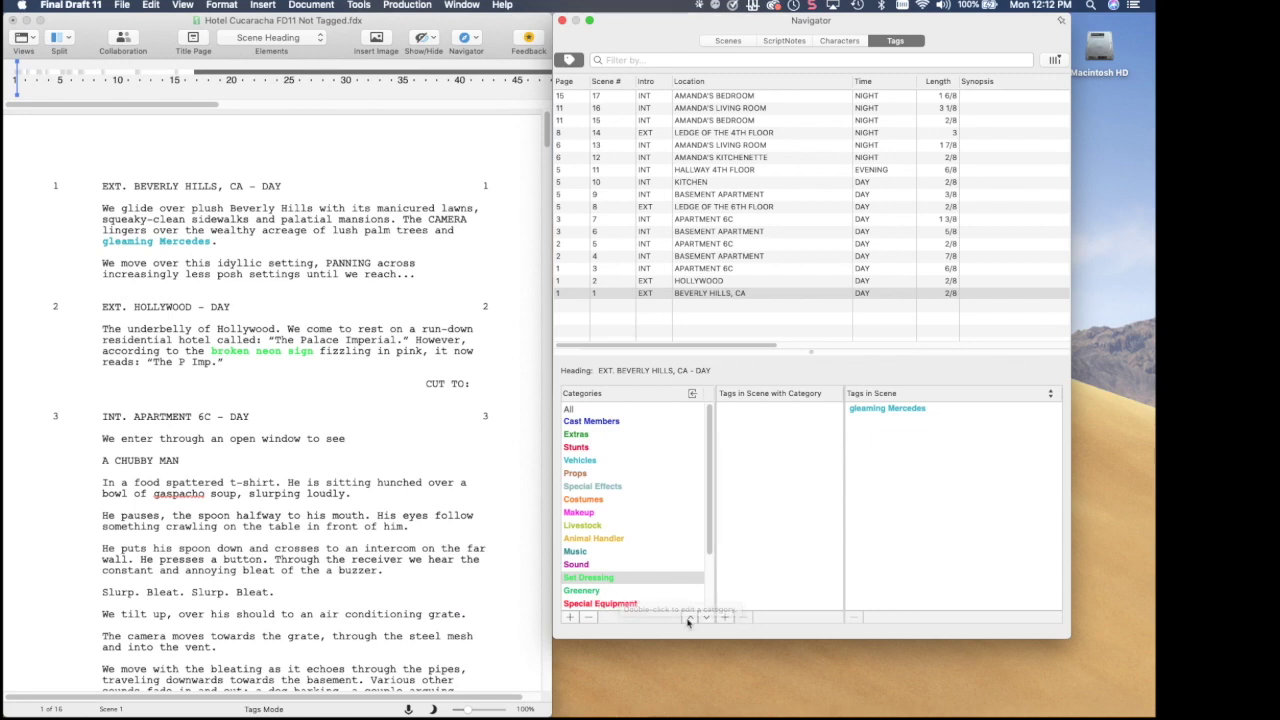
pyautogui.click(632, 603)
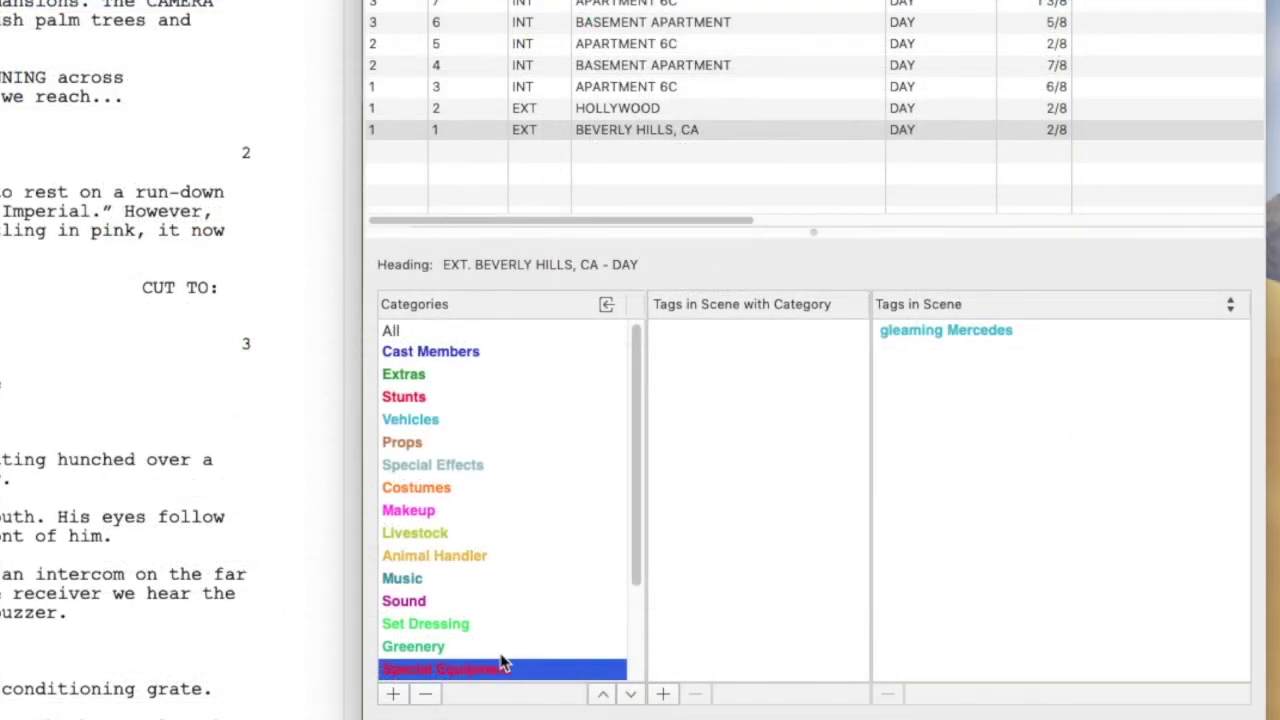
pyautogui.scroll(-5, 508, 650)
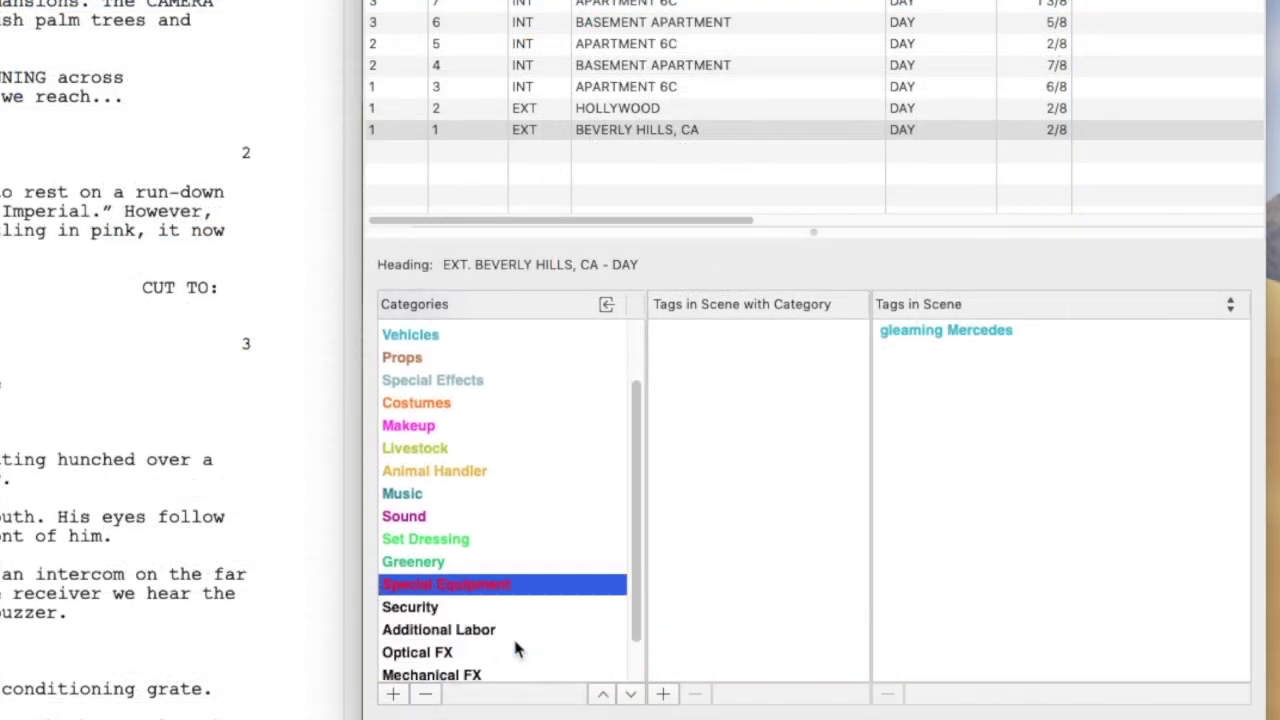
pyautogui.click(662, 695)
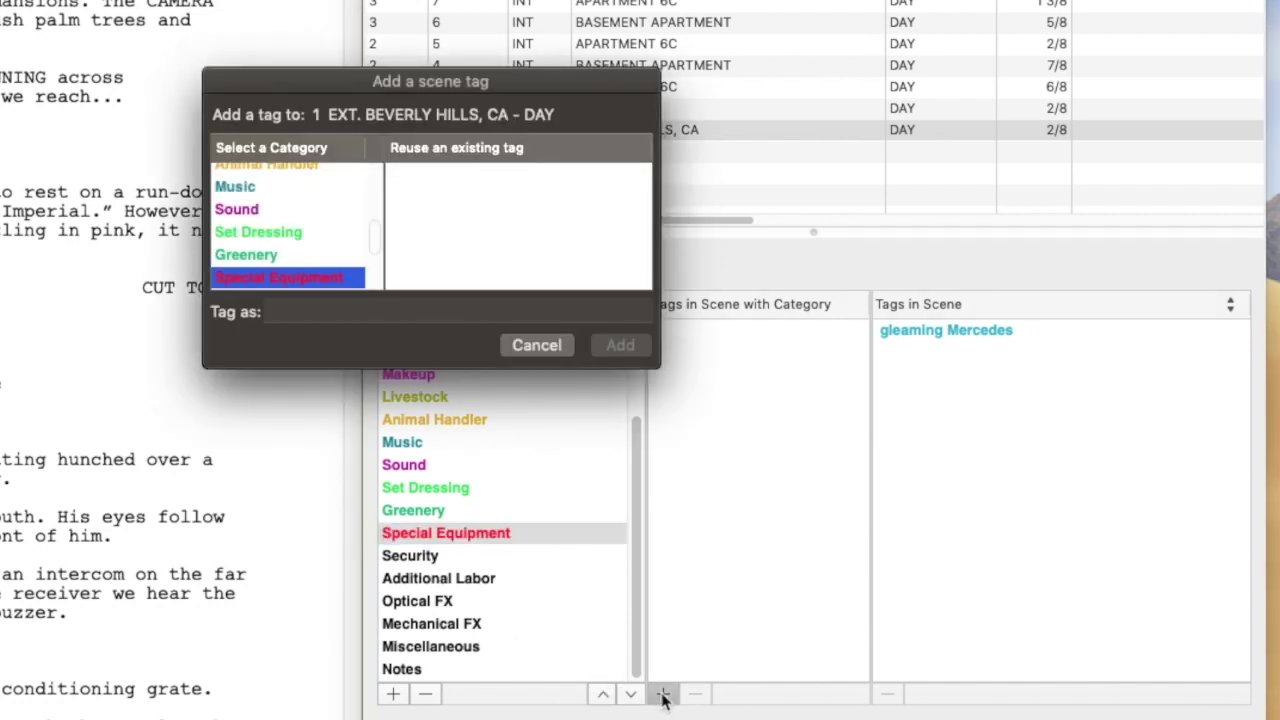
pyautogui.click(300, 310)
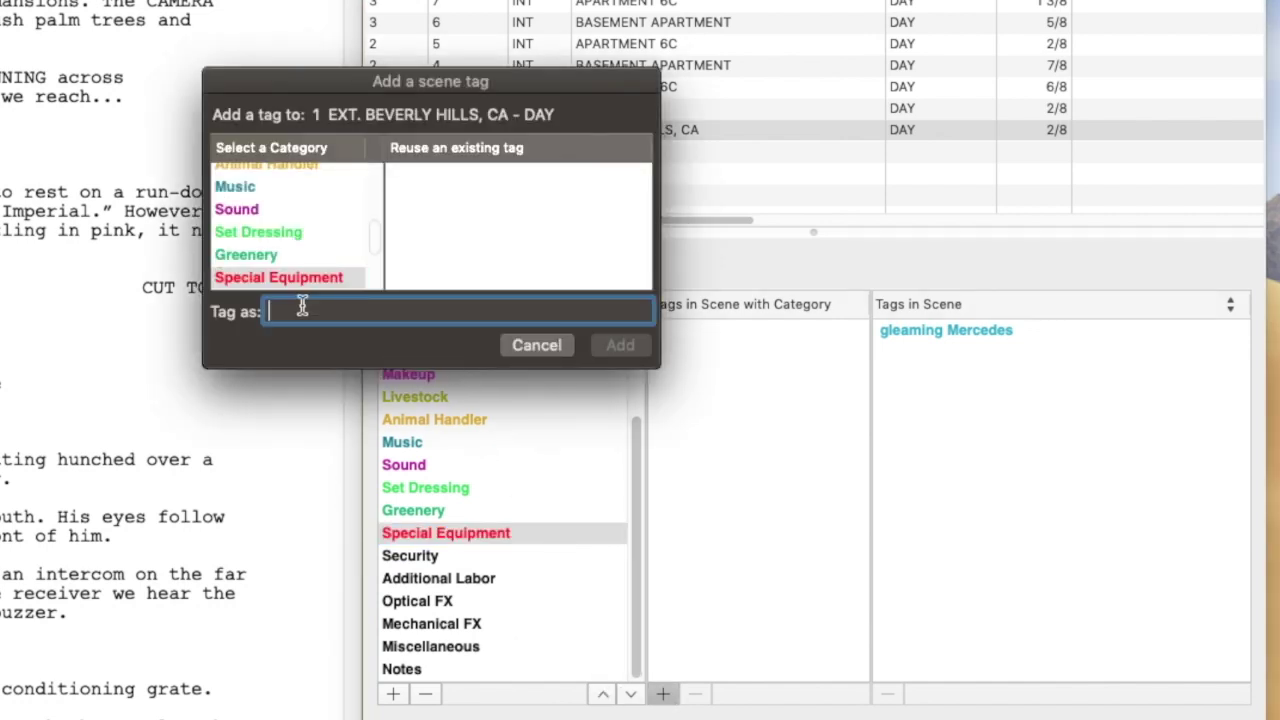
pyautogui.write('Cran')
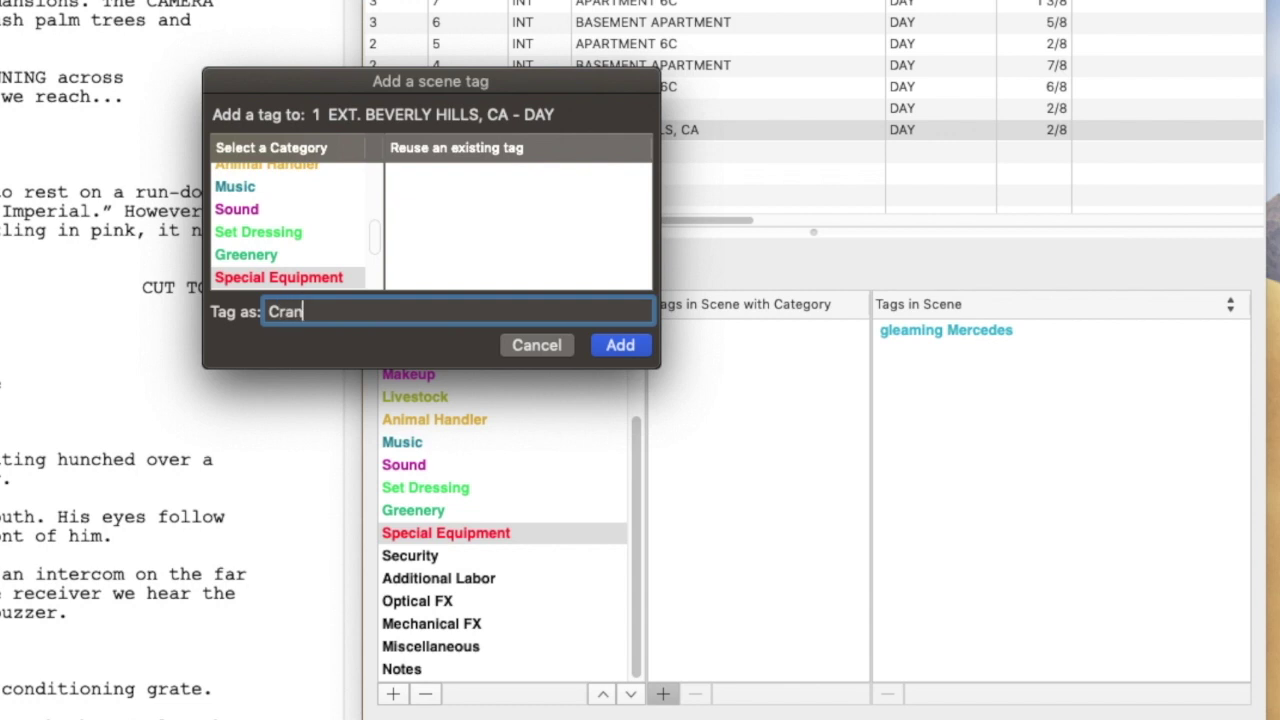
pyautogui.write('e Camera to glide')
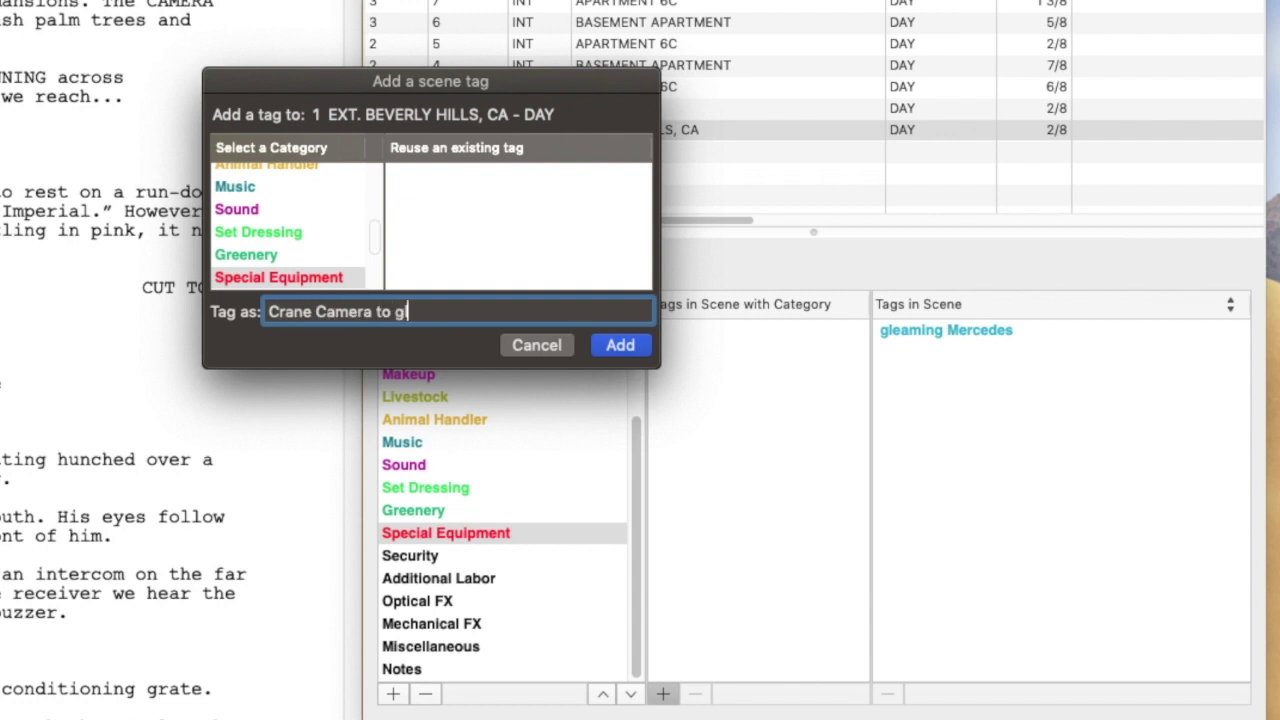
pyautogui.write(' over street')
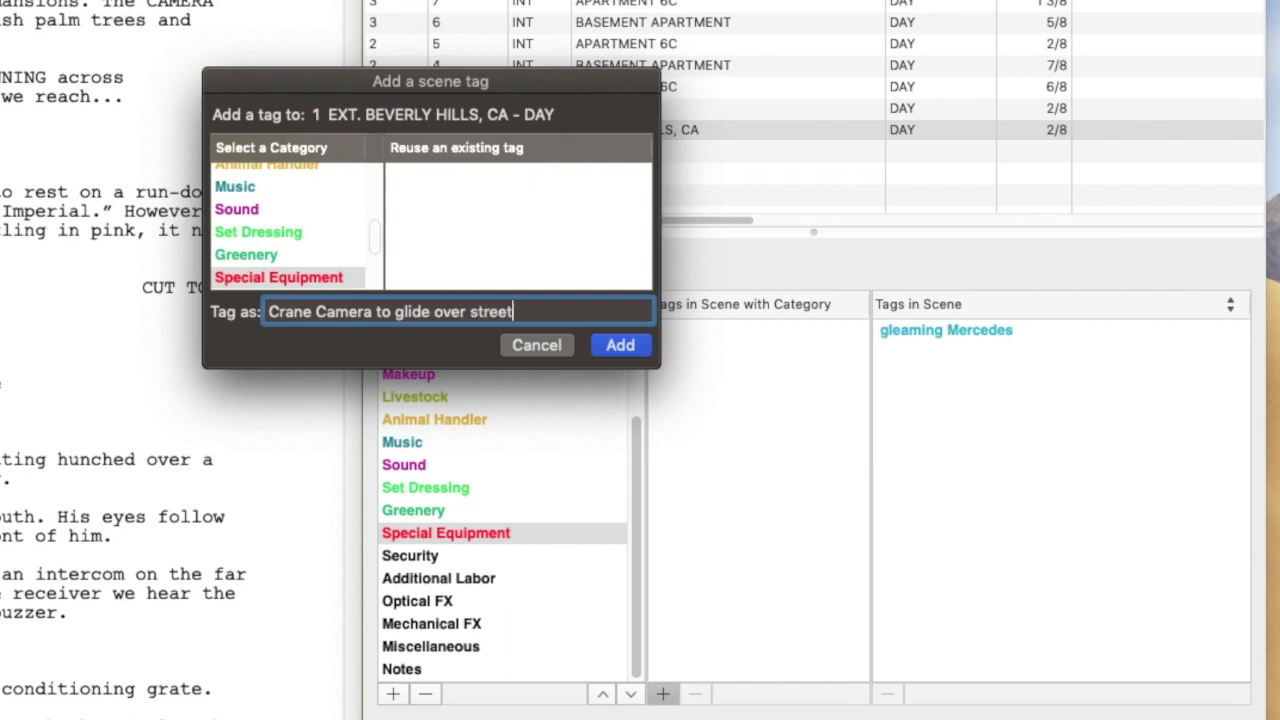
pyautogui.click(636, 347)
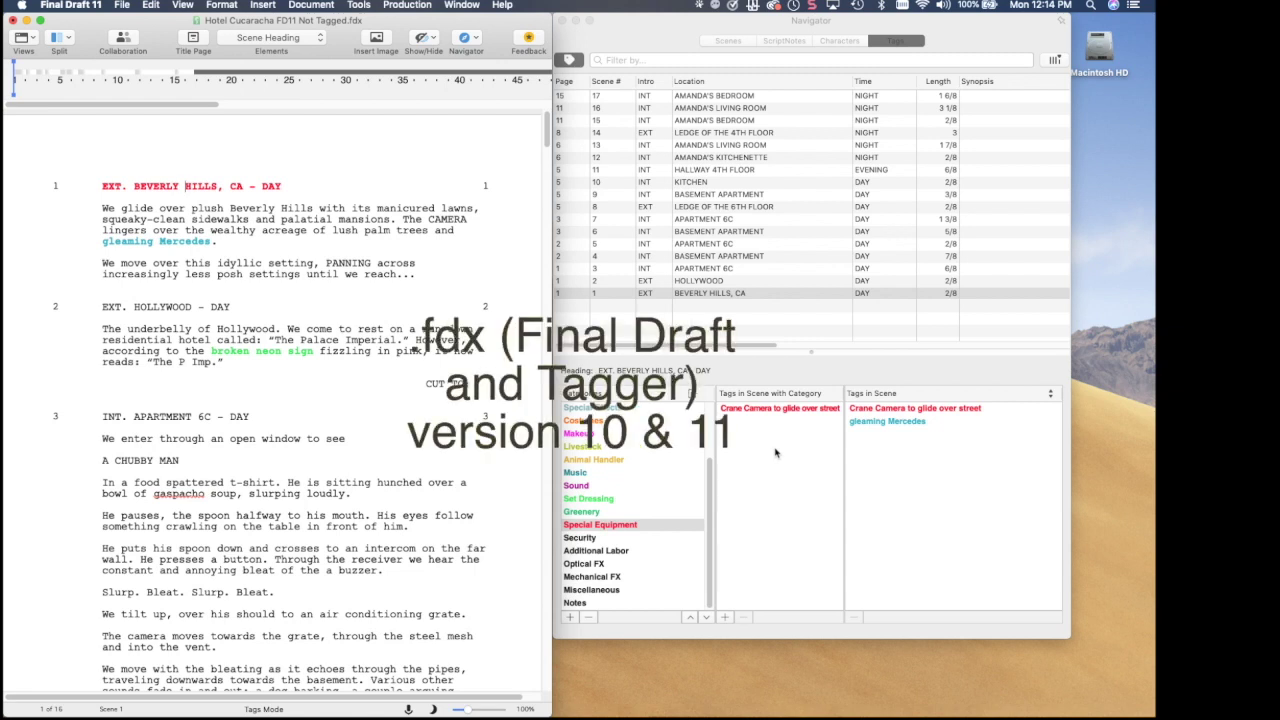
# Save the tagged script as a separate .fdx file.
pyautogui.click(122, 6)
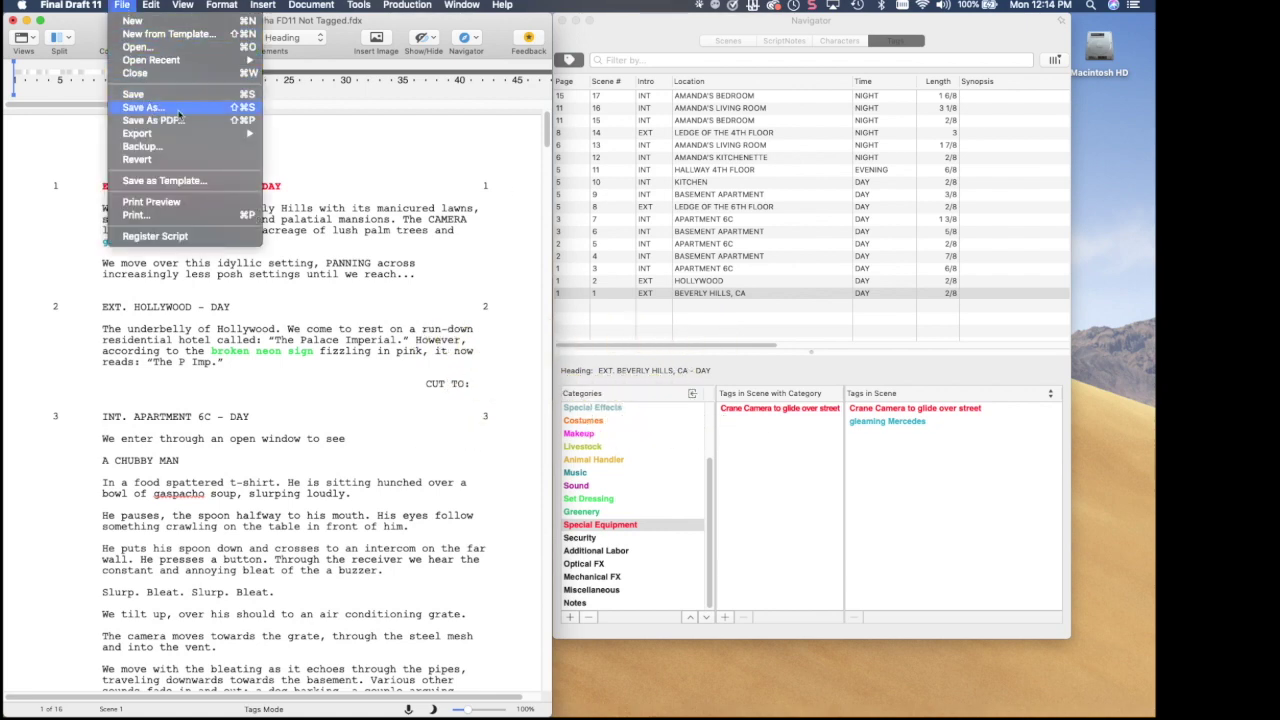
pyautogui.click(216, 118)
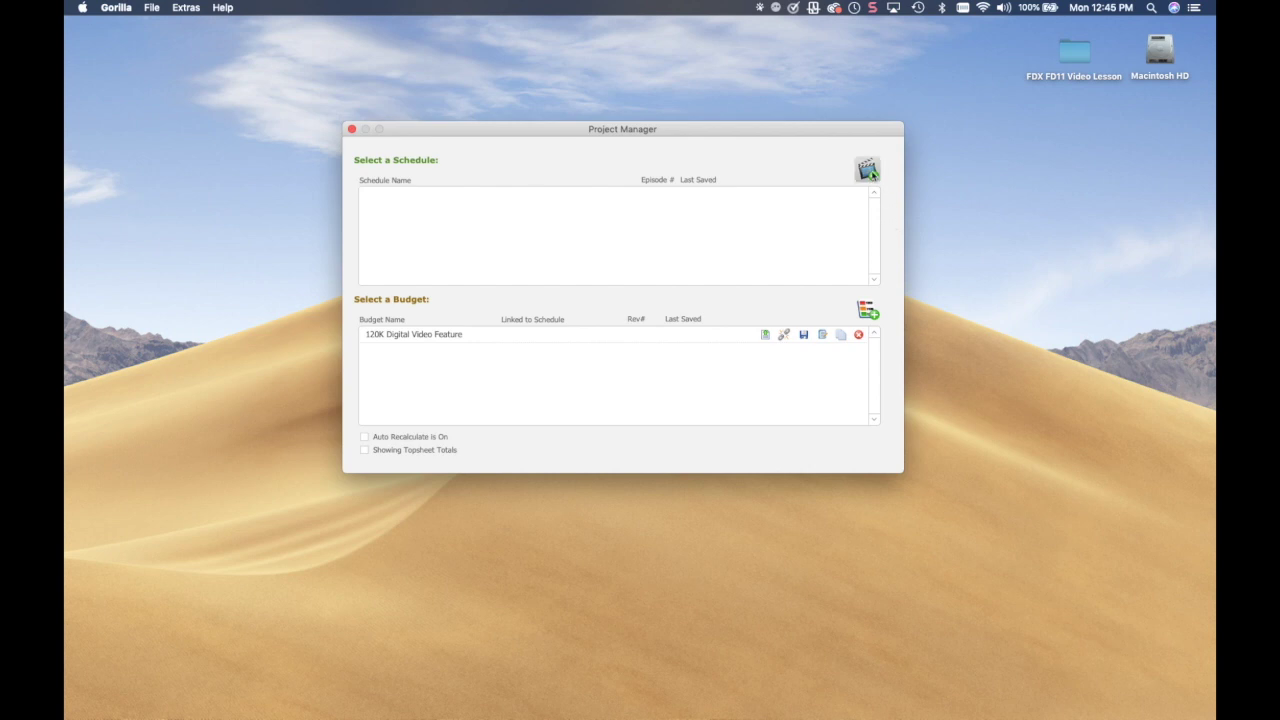
# Switch to Gorilla and create a schedule named "FDX Tagged" by importing the tagged Final Draft script in .FDX format.
pyautogui.click(868, 171)
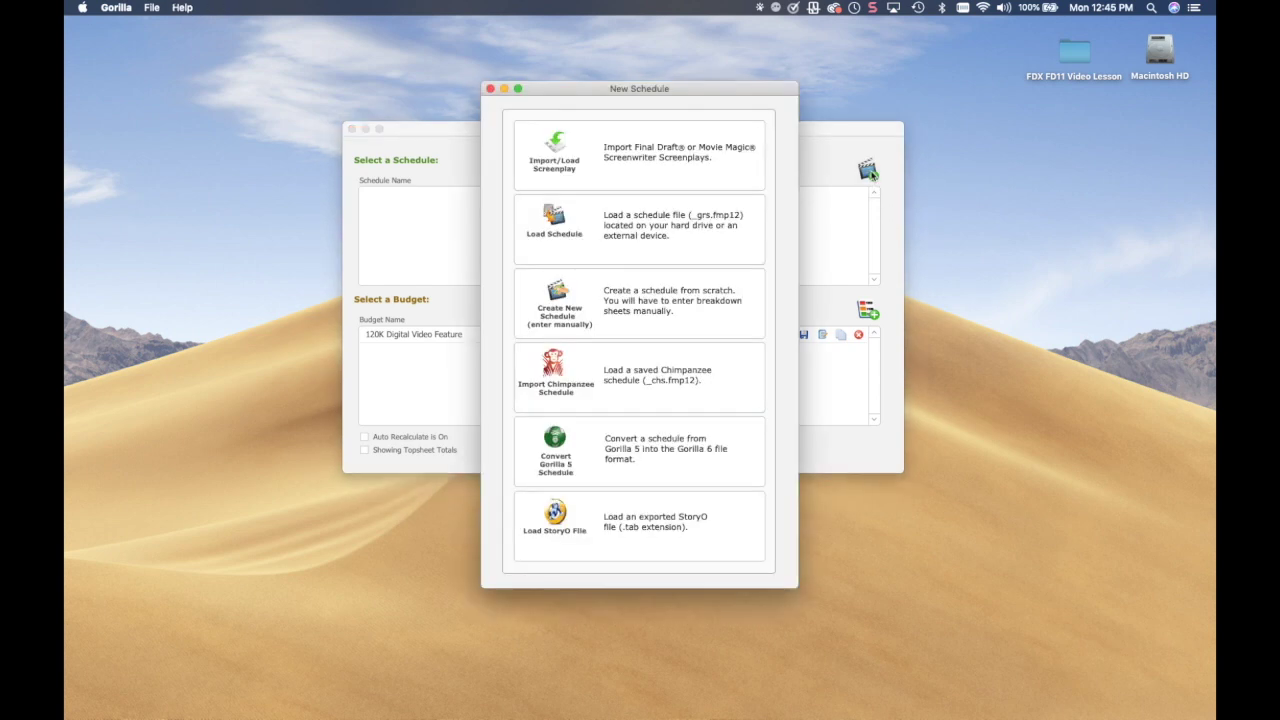
pyautogui.click(652, 176)
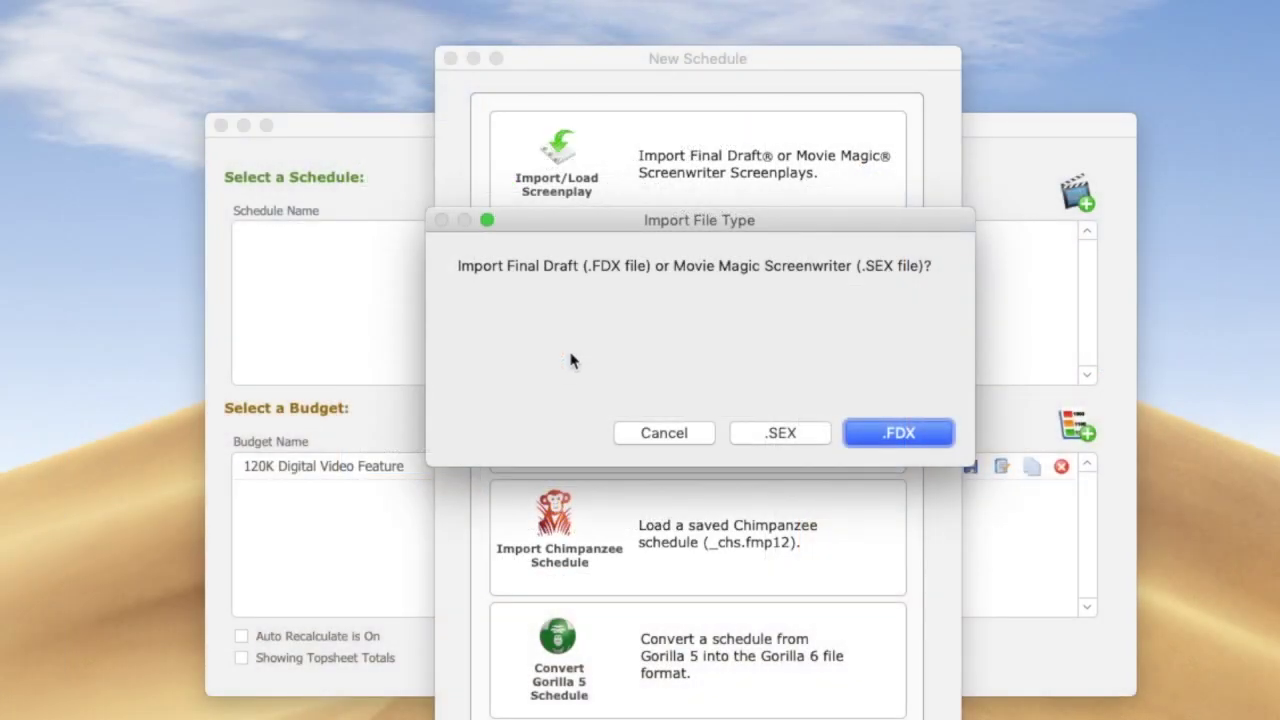
pyautogui.click(945, 438)
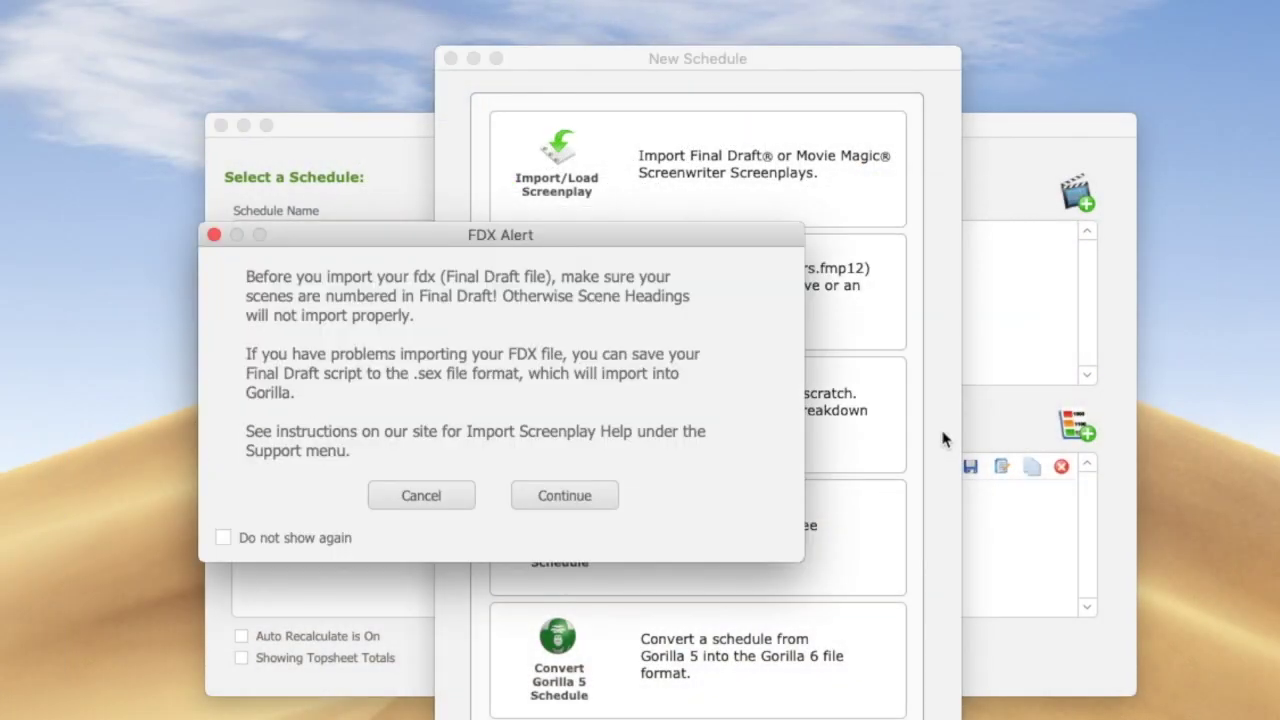
pyautogui.moveTo(749, 175); pyautogui.dragTo(761, 171)
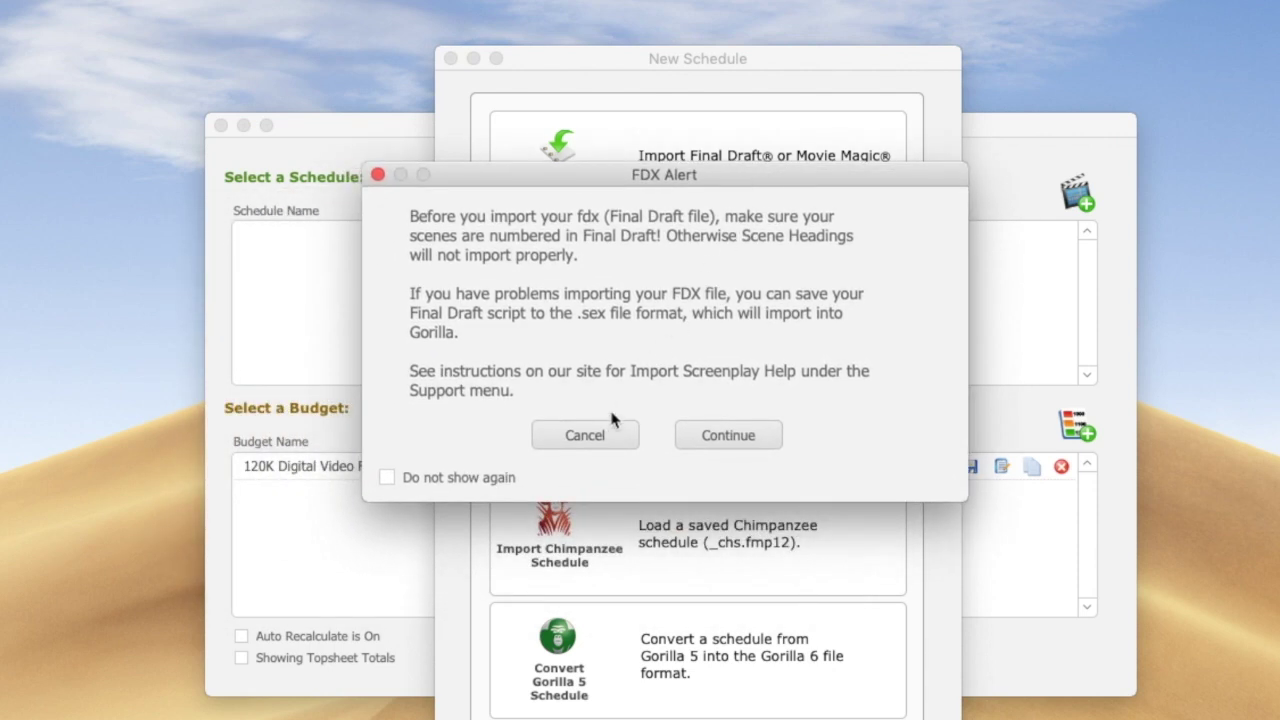
pyautogui.click(776, 446)
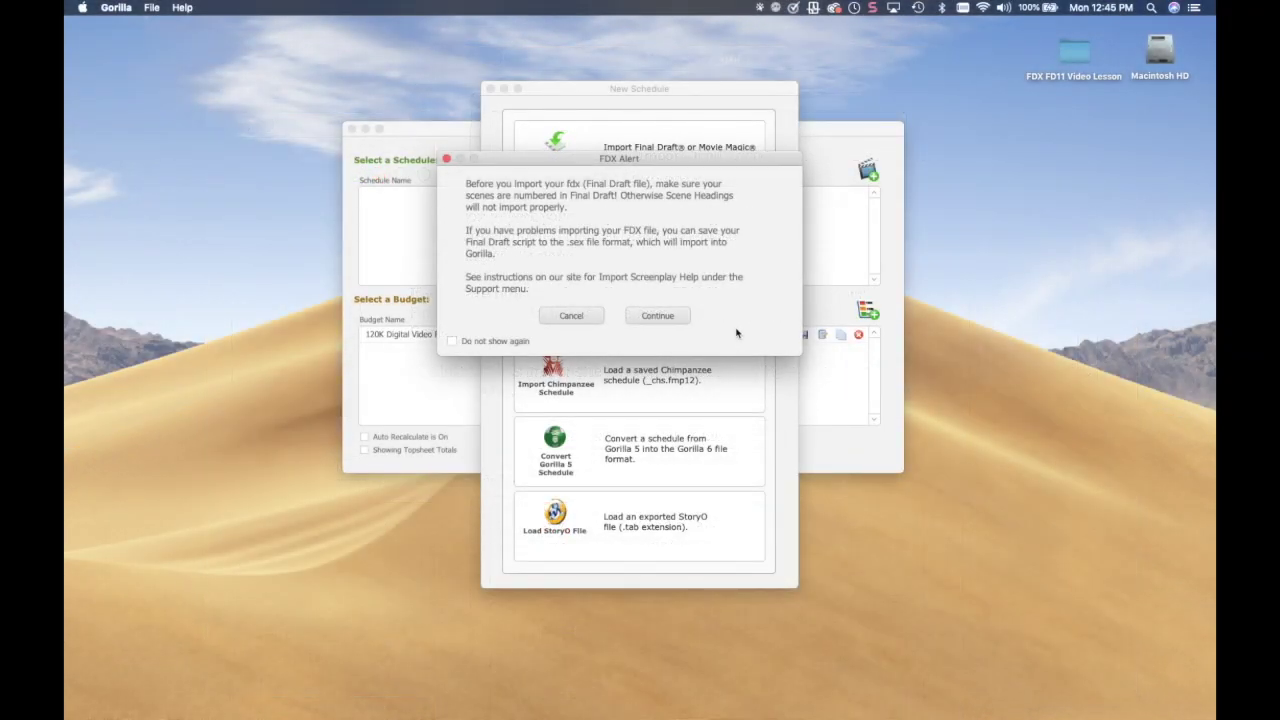
pyautogui.click(676, 318)
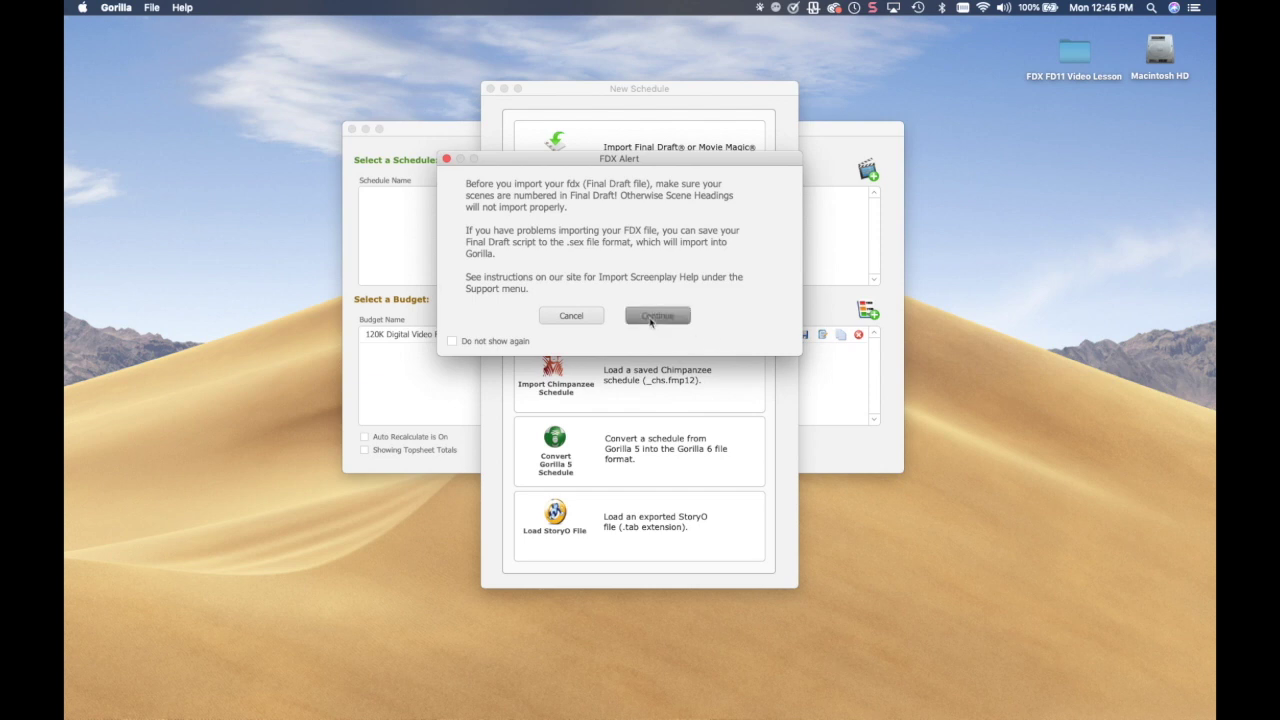
pyautogui.write('FDX ')
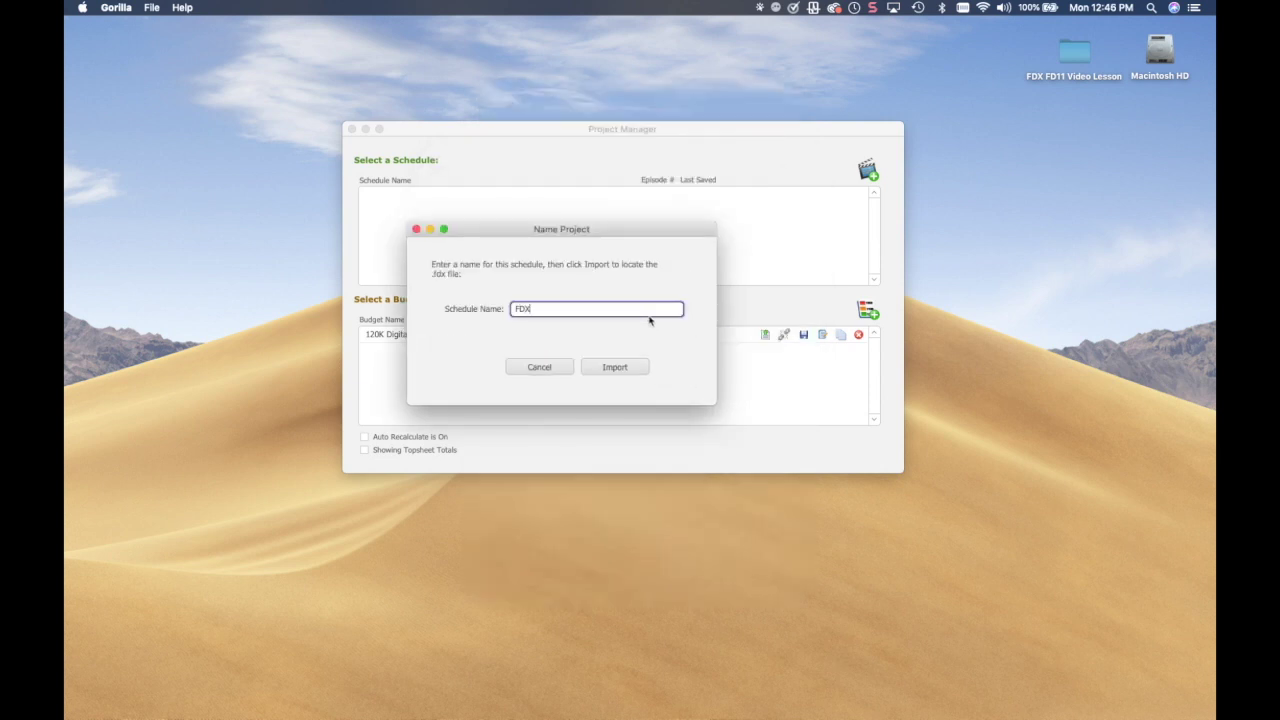
pyautogui.write('Tagged')
pyautogui.click(615, 368)
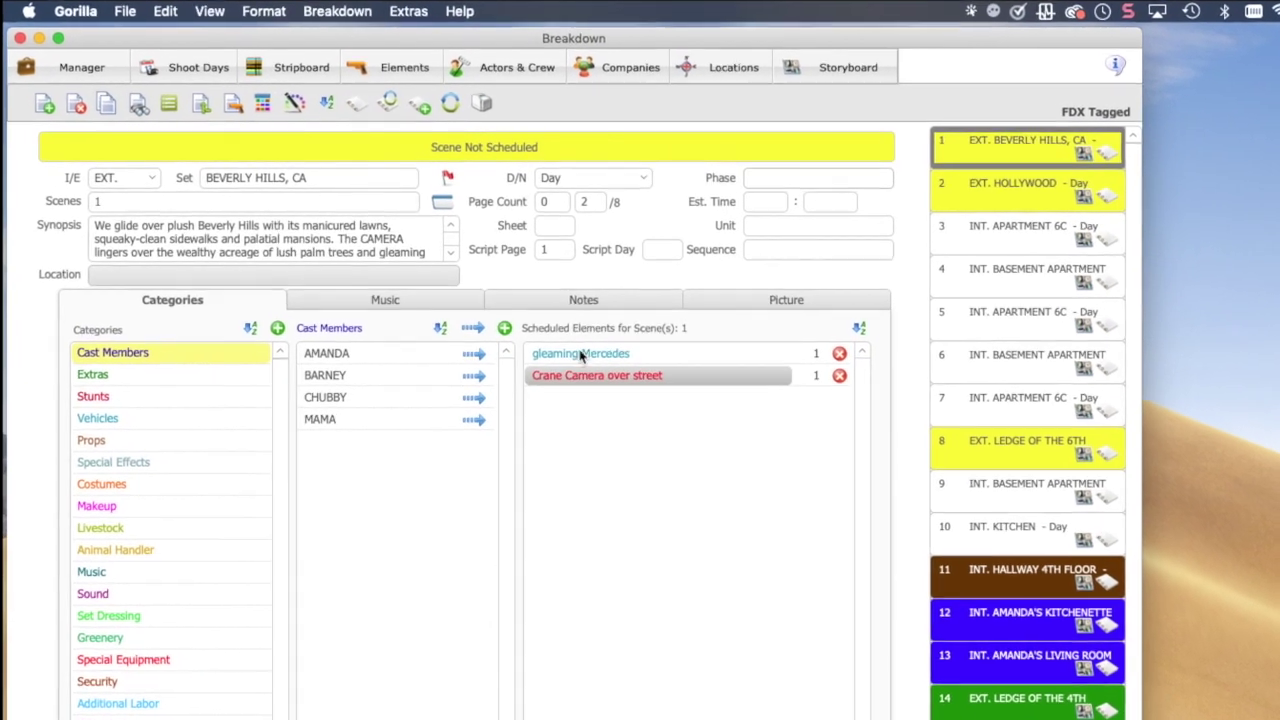
# Review the synopses and scheduled elements imported for scenes 1 to 4 in the breakdown.
pyautogui.click(529, 302)
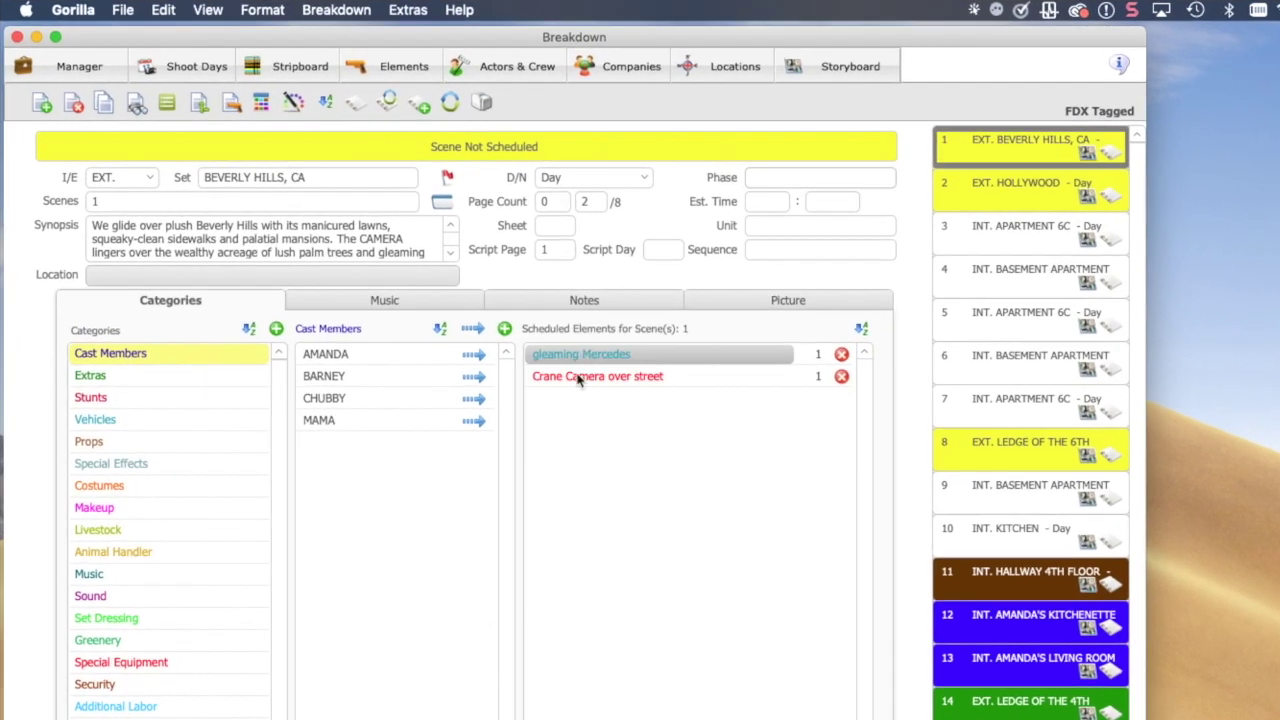
pyautogui.click(577, 378)
pyautogui.click(737, 409)
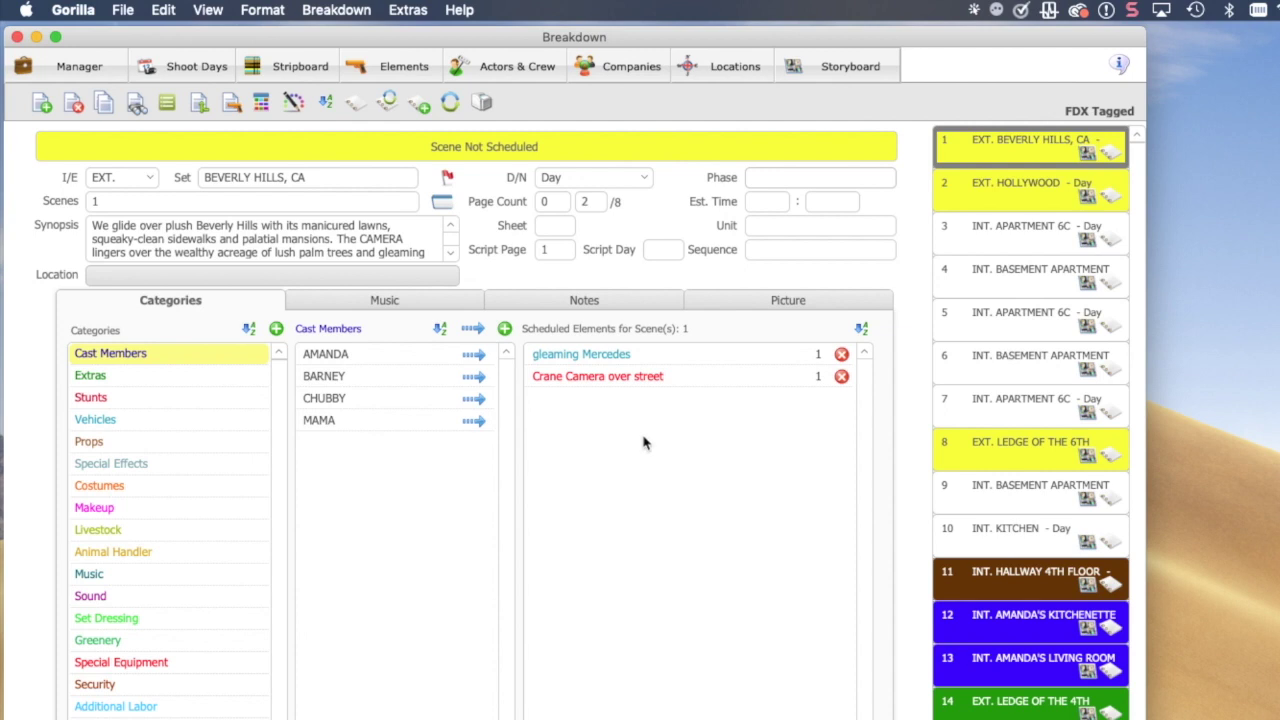
pyautogui.click(1033, 185)
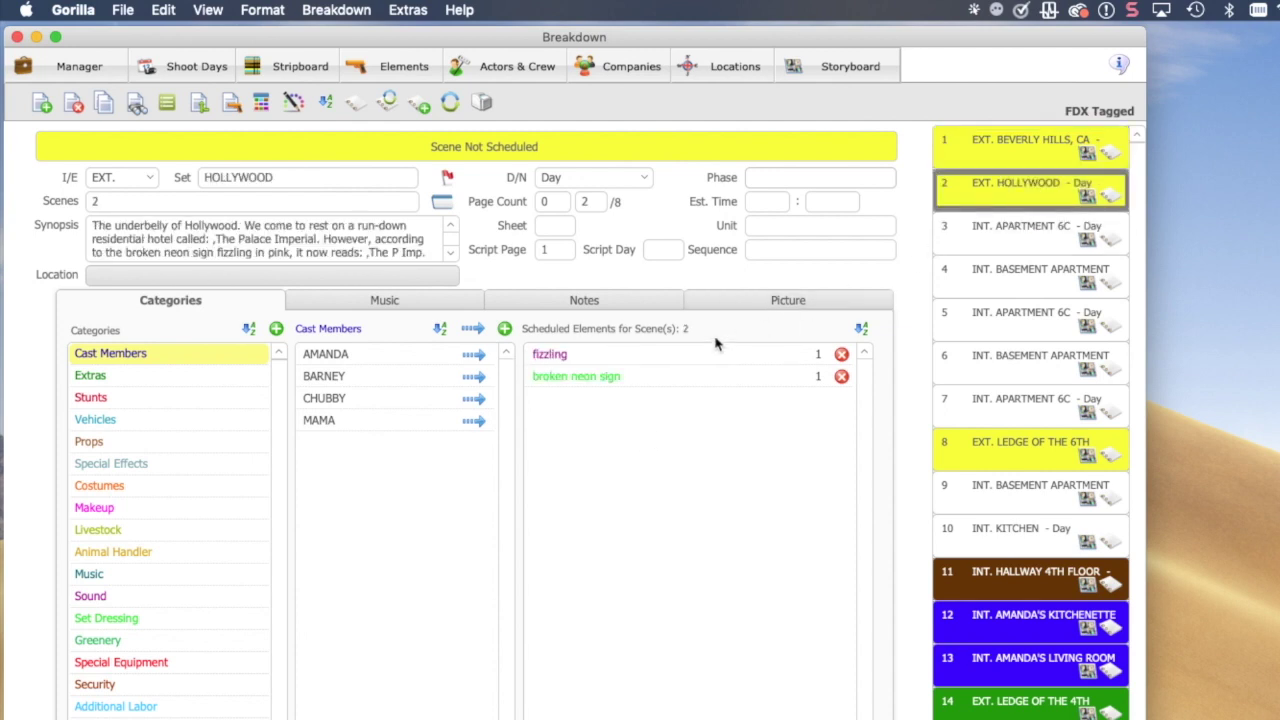
pyautogui.click(1033, 238)
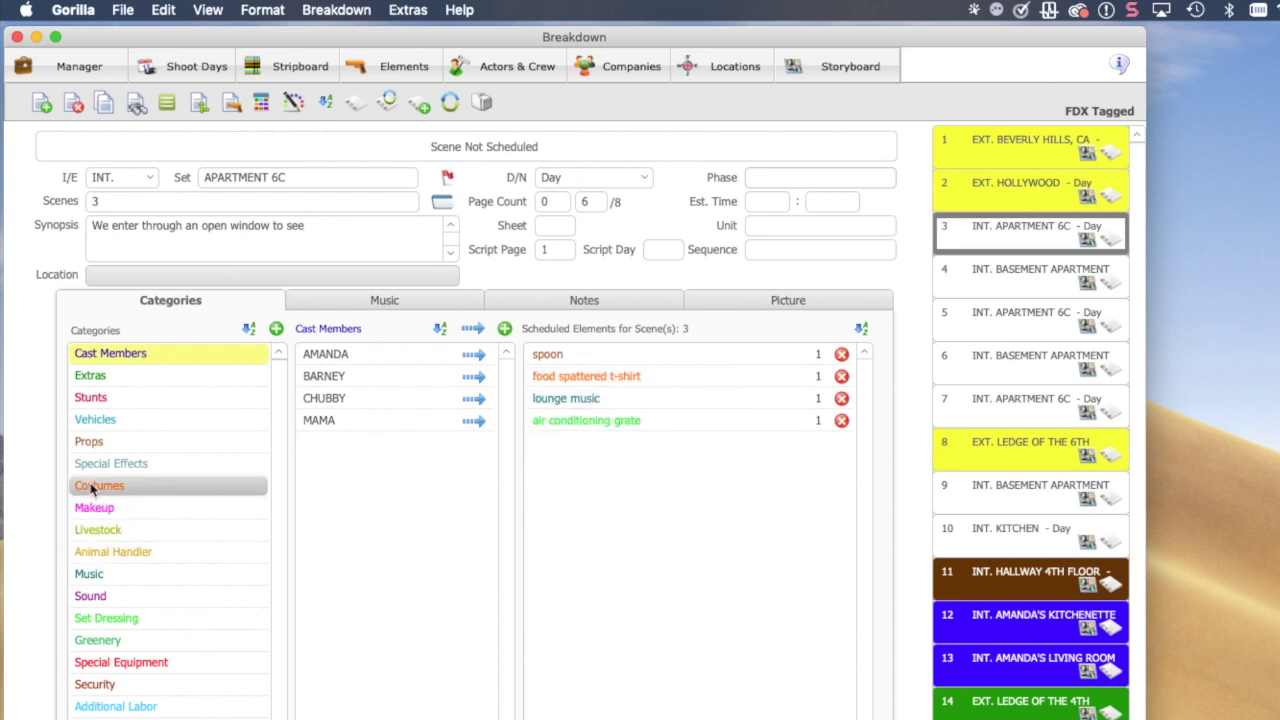
pyautogui.click(1050, 288)
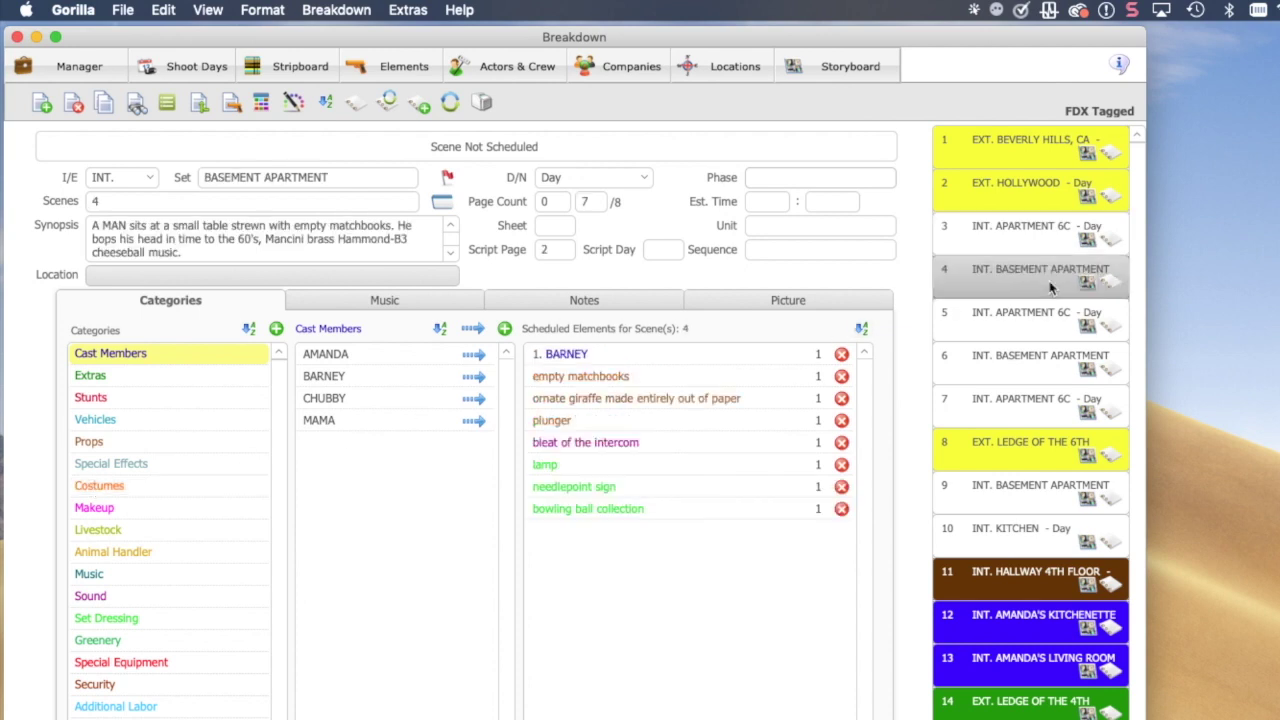
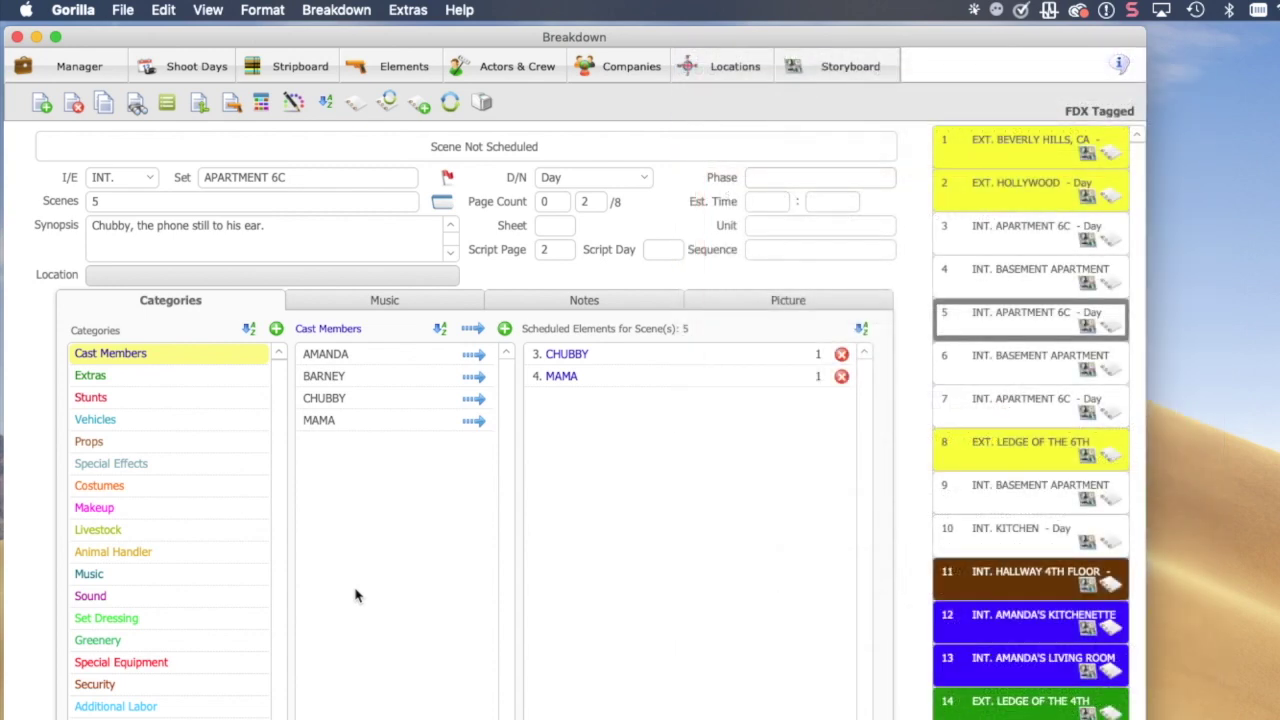
# Add a new Set Dressing element named "kitchen table" to scene 5, INT. APARTMENT 6C.
pyautogui.click(128, 621)
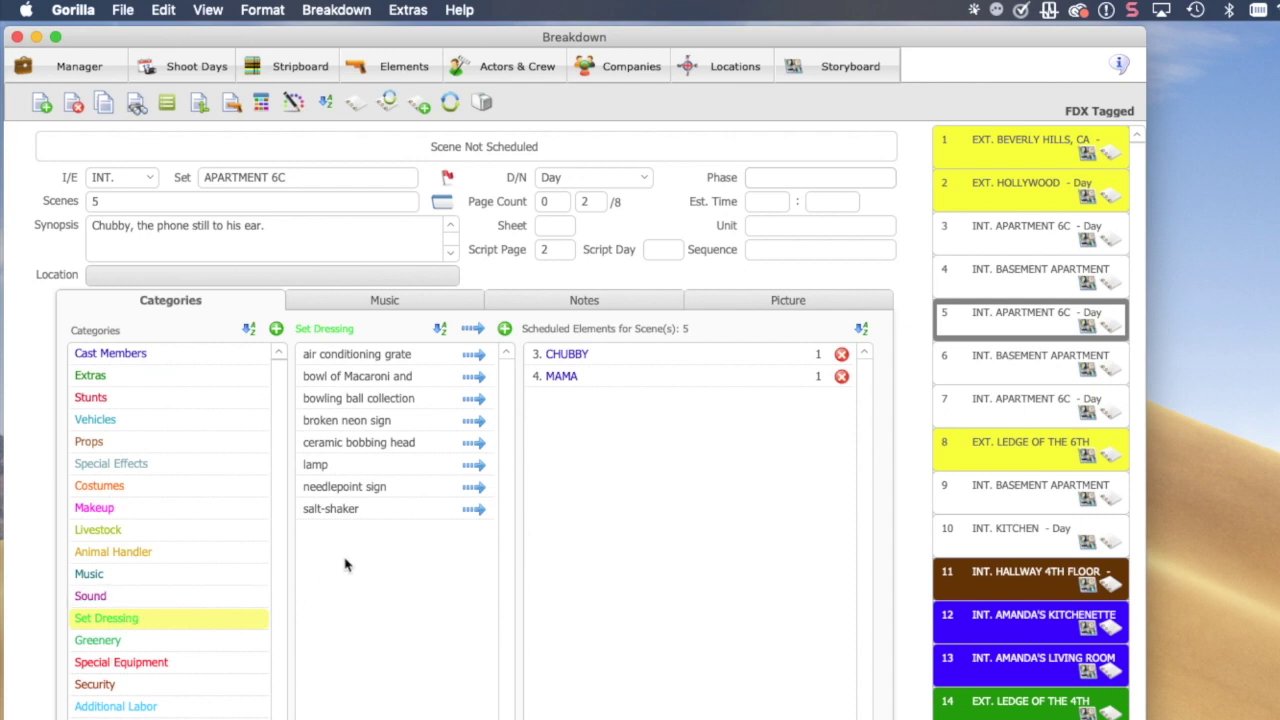
pyautogui.click(390, 357)
pyautogui.click(505, 330)
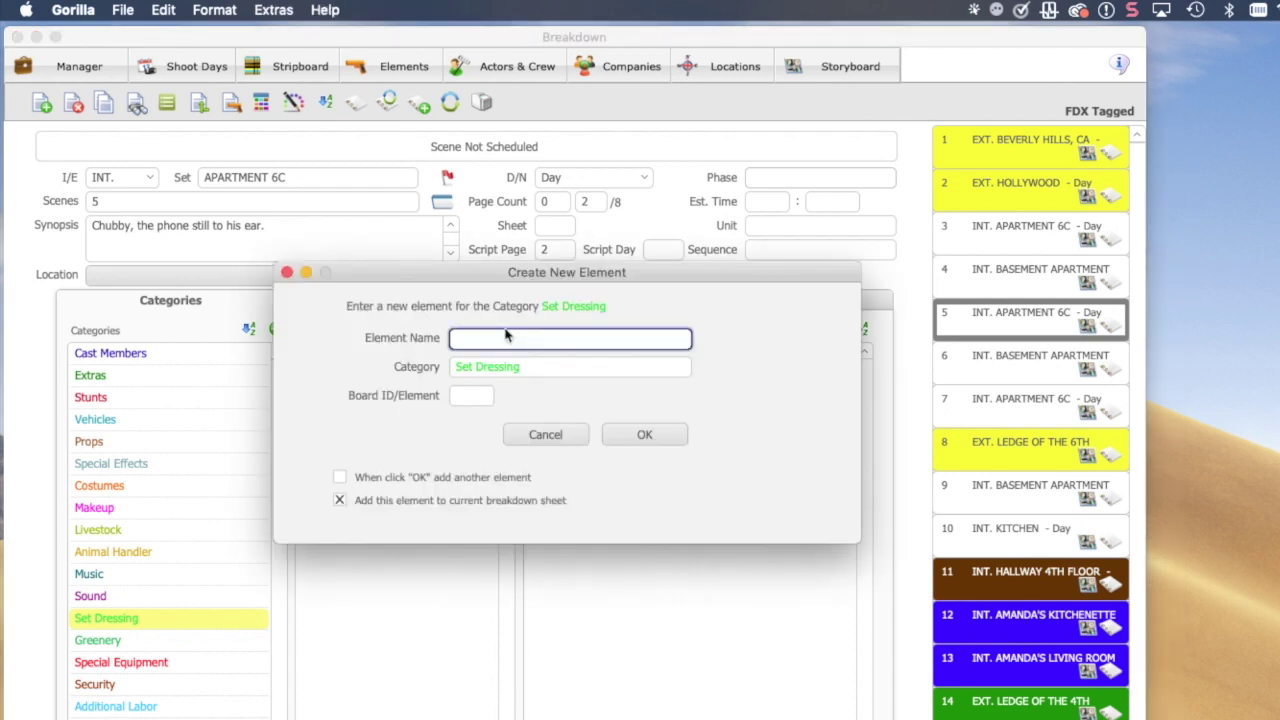
pyautogui.write('kitchen table')
pyautogui.click(644, 434)
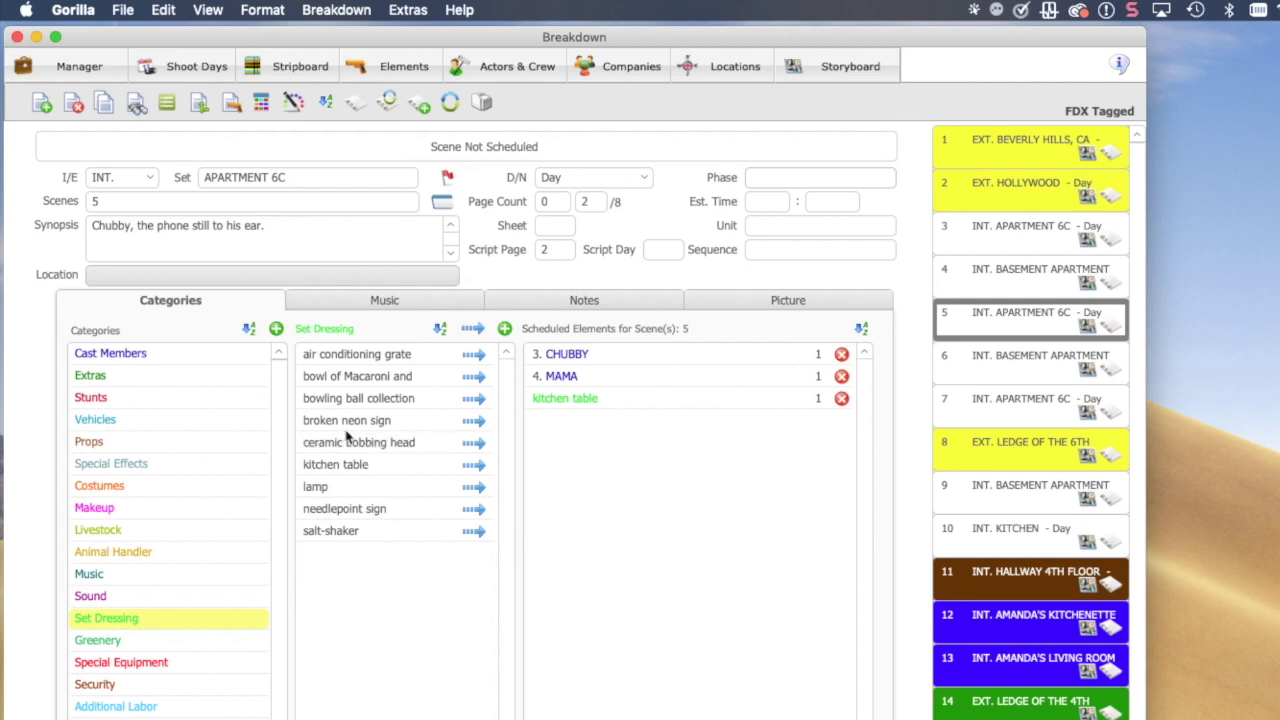
# Add a new Props element named "huge vat of gaspacho" to scene 5, INT. APARTMENT 6C.
pyautogui.click(104, 447)
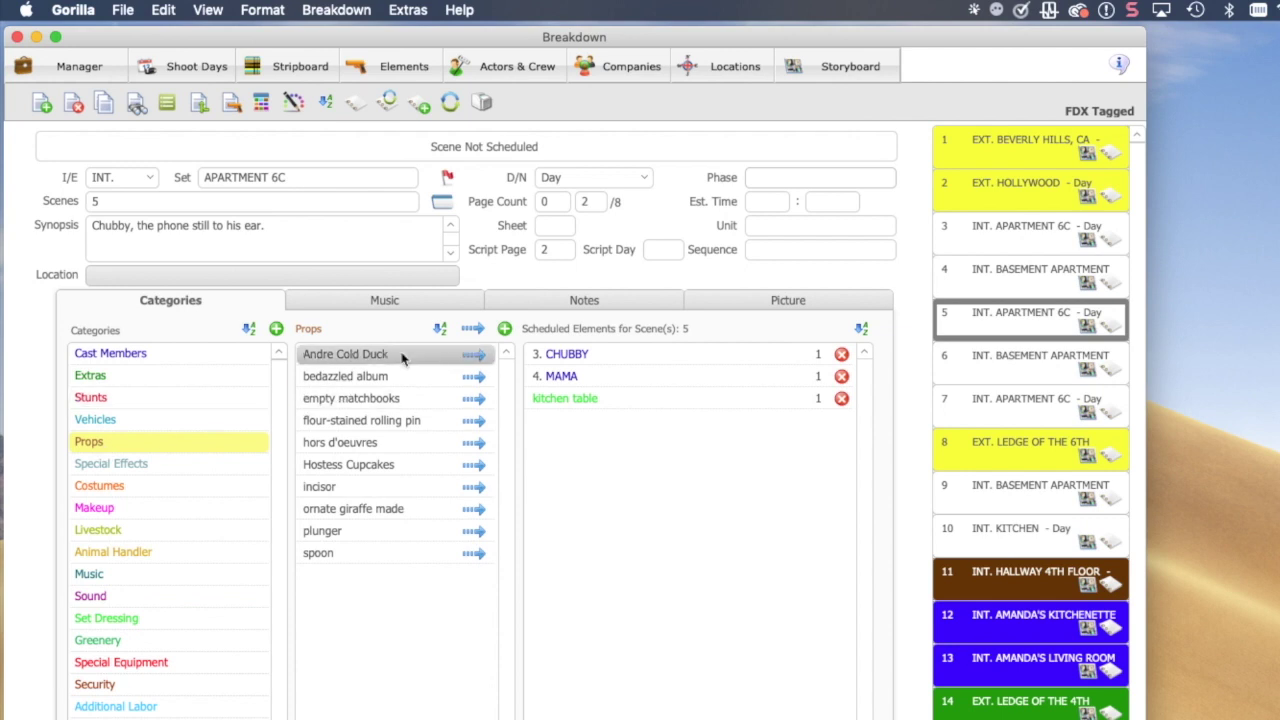
pyautogui.click(504, 328)
pyautogui.write('huge vat of gaspacho')
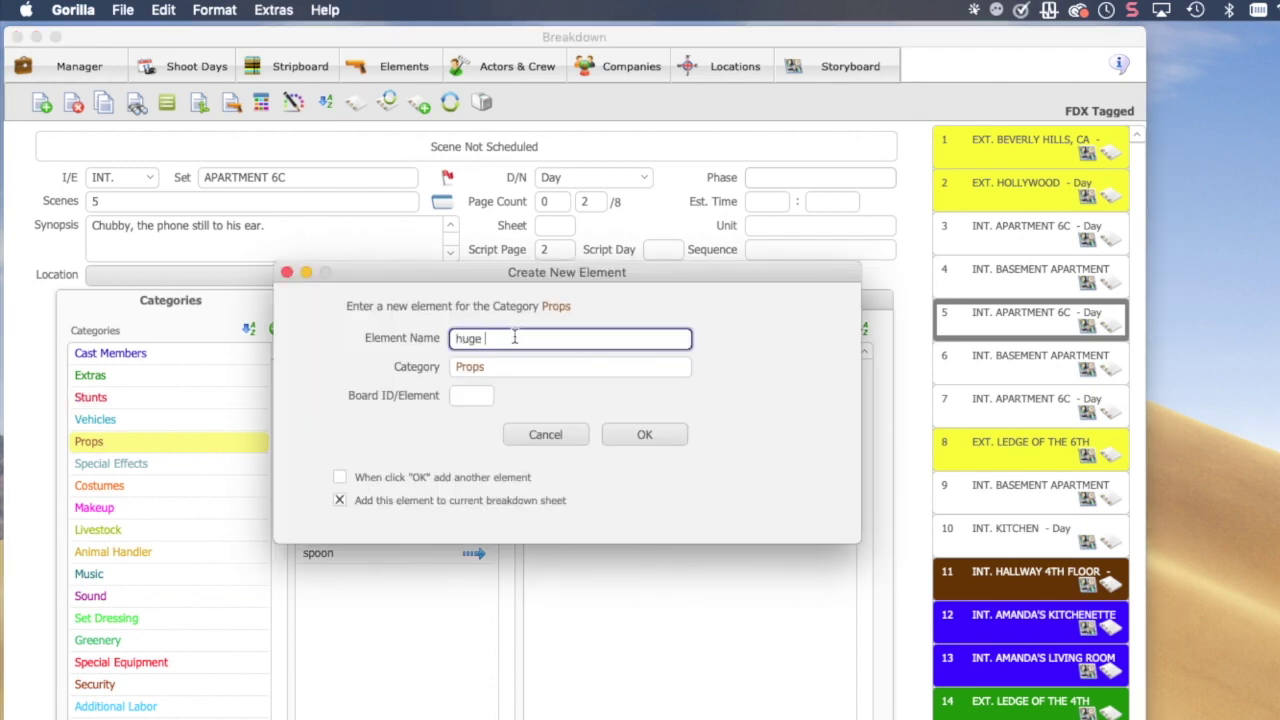
pyautogui.click(671, 445)
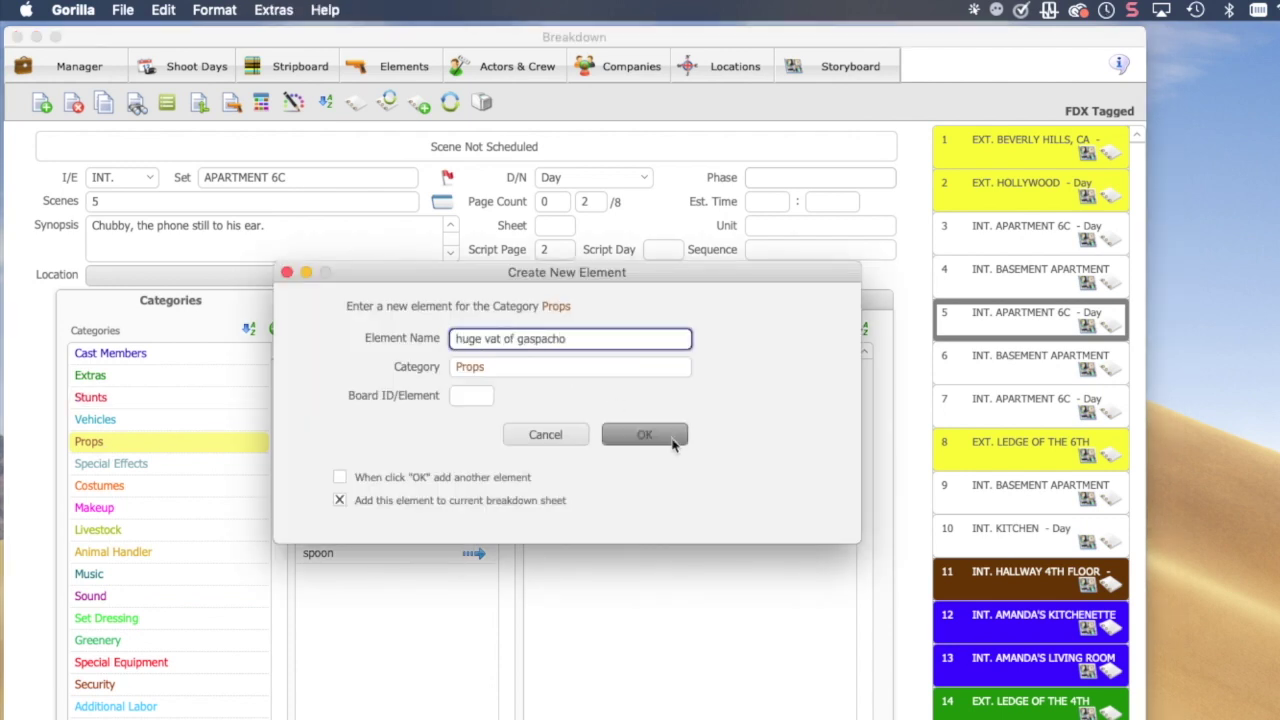
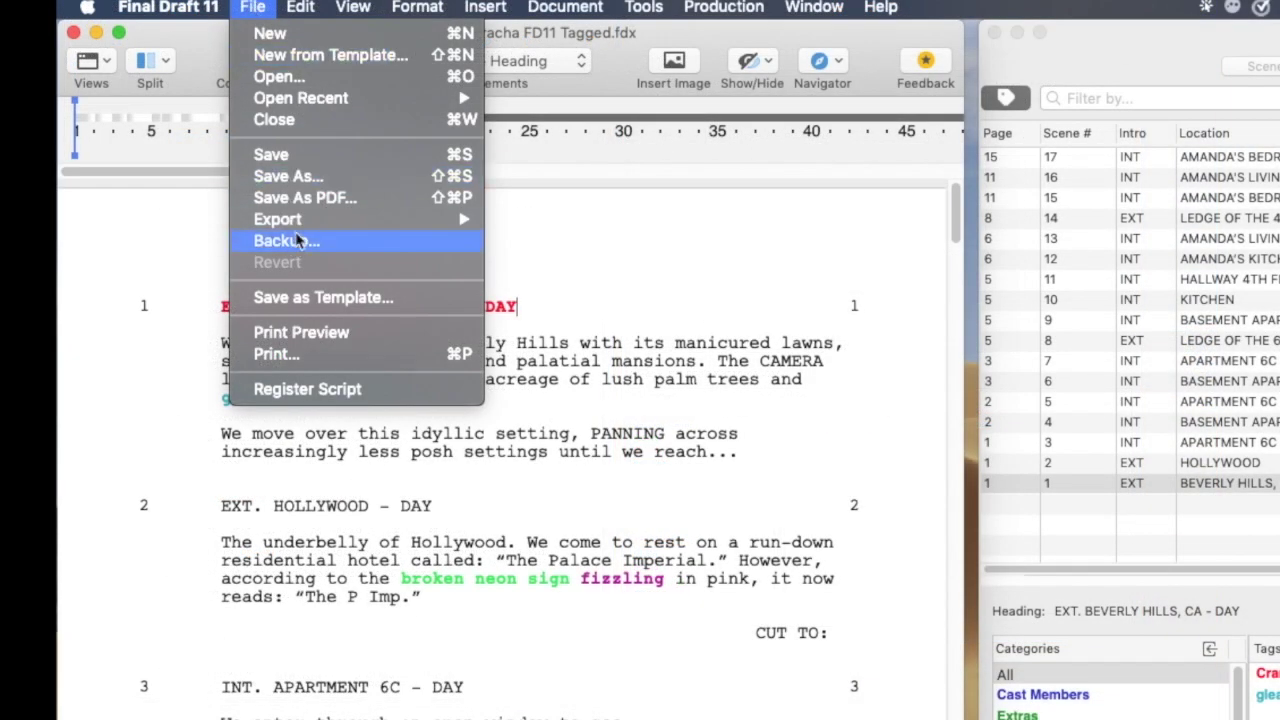
# Switch to Final Draft 11 and export the tagged script in the Scheduling Export (*.sex) format.
pyautogui.moveTo(302, 224)
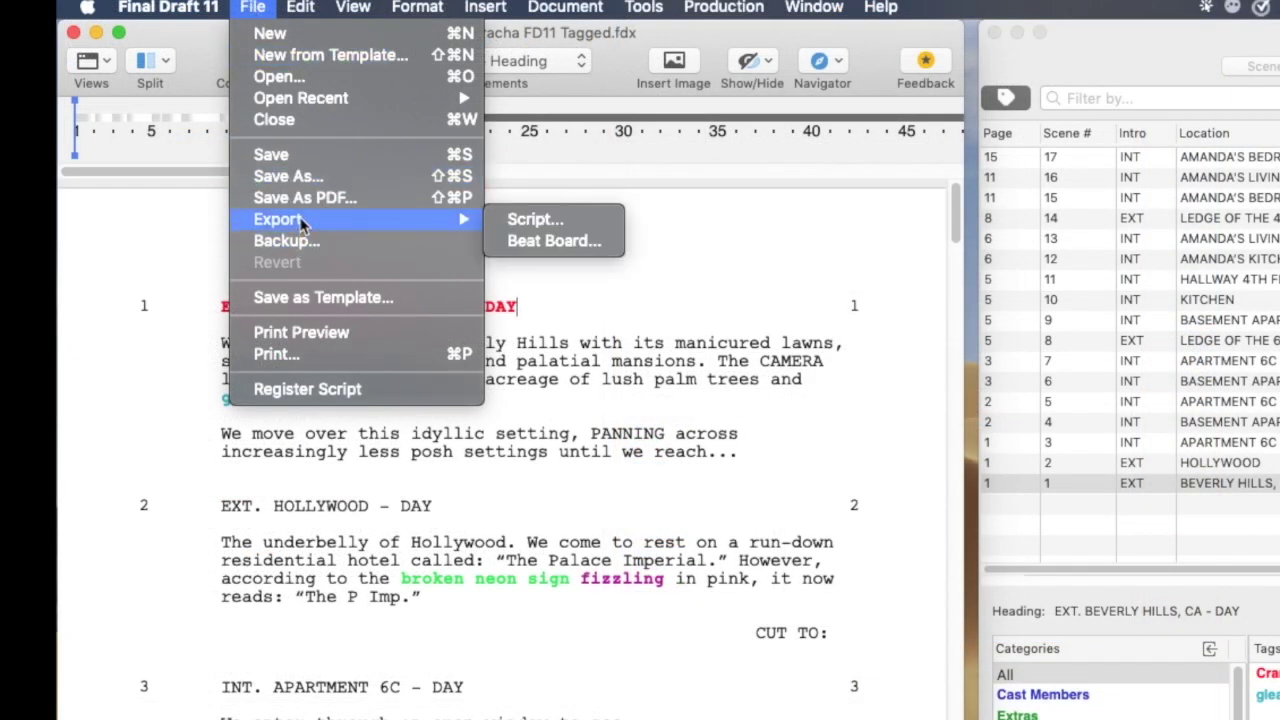
pyautogui.click(568, 222)
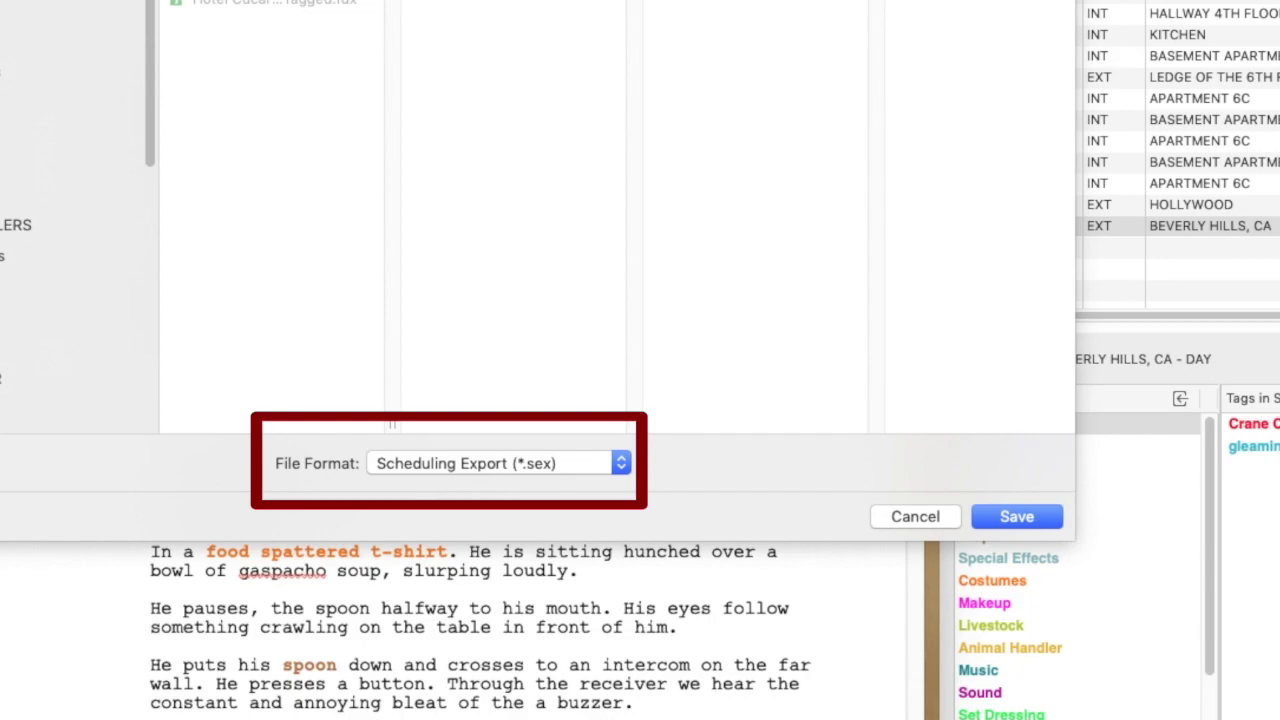
pyautogui.click(1020, 517)
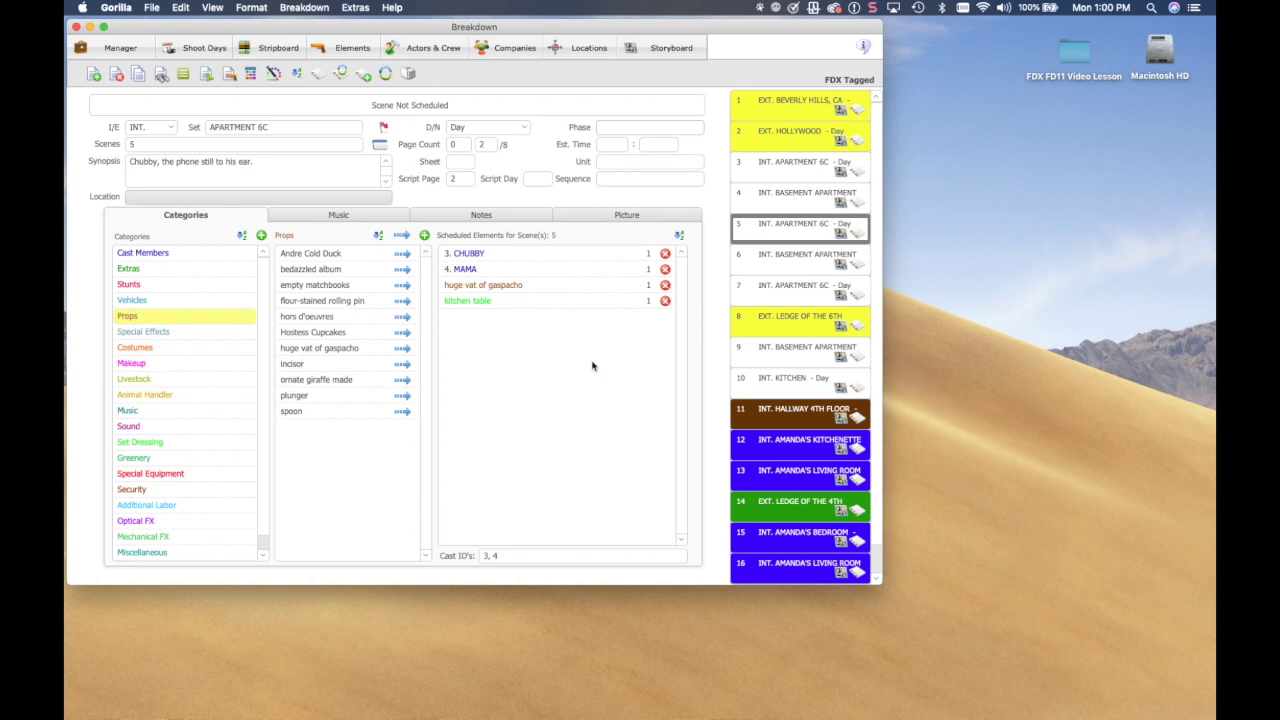
# Switch to Gorilla and create another schedule named "FDX .sex" by importing the screenplay in .SEX format.
pyautogui.click(116, 48)
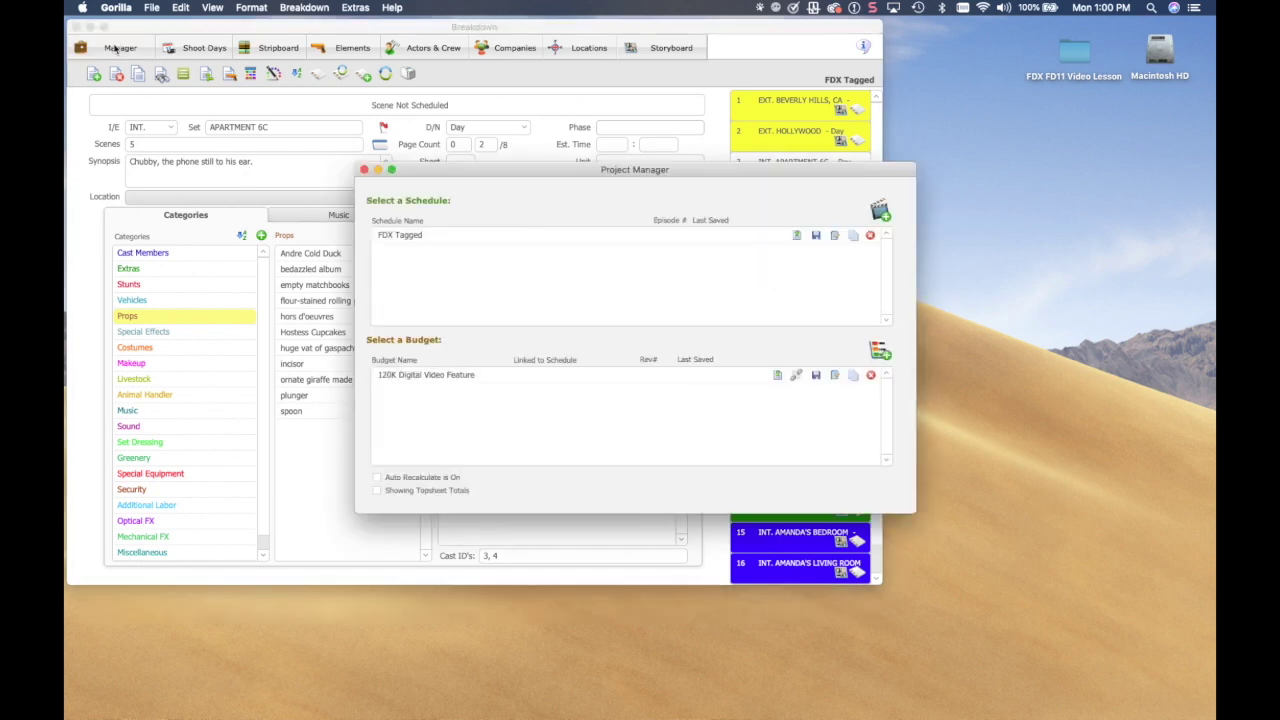
pyautogui.moveTo(588, 176); pyautogui.dragTo(566, 158)
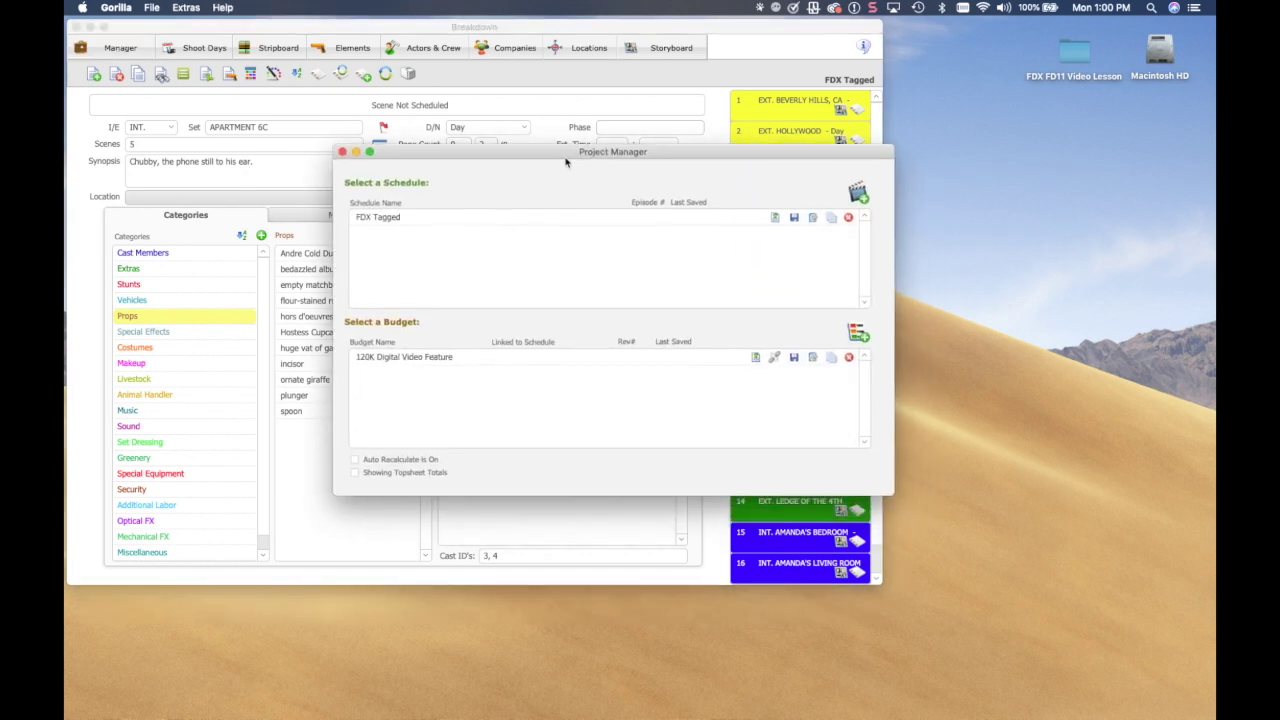
pyautogui.click(858, 193)
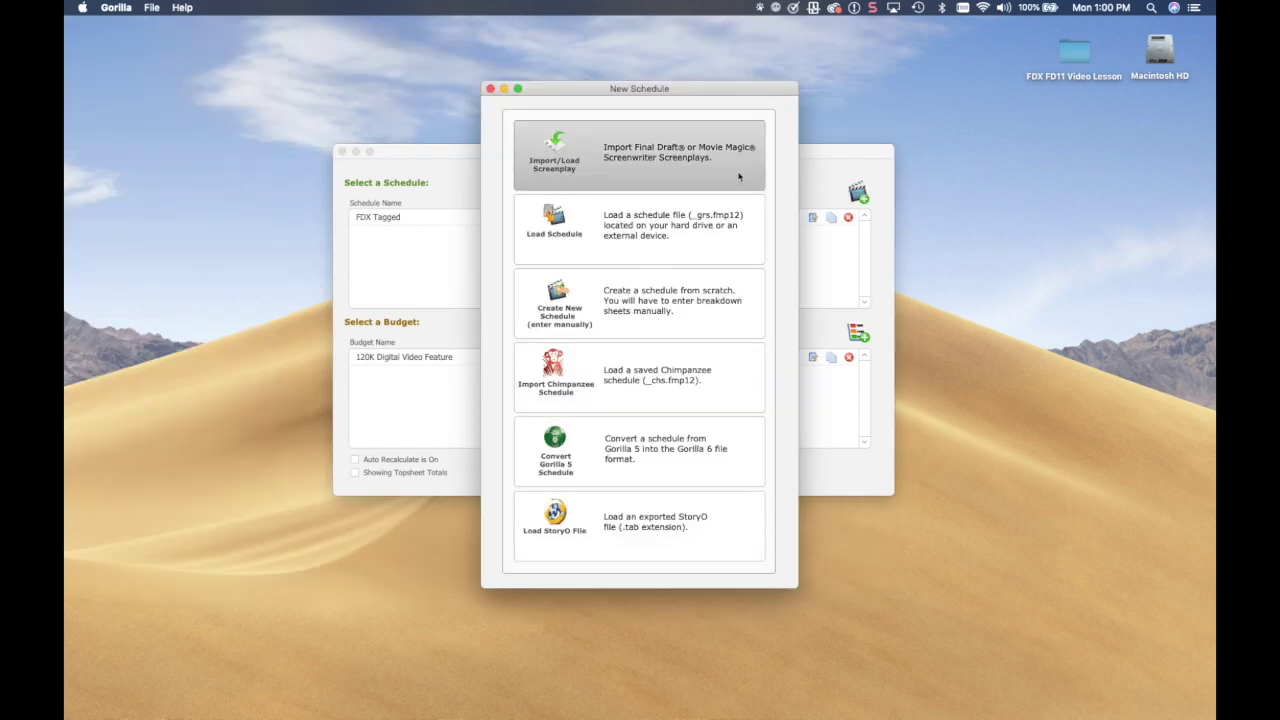
pyautogui.moveTo(673, 89); pyautogui.dragTo(648, 78)
pyautogui.click(604, 148)
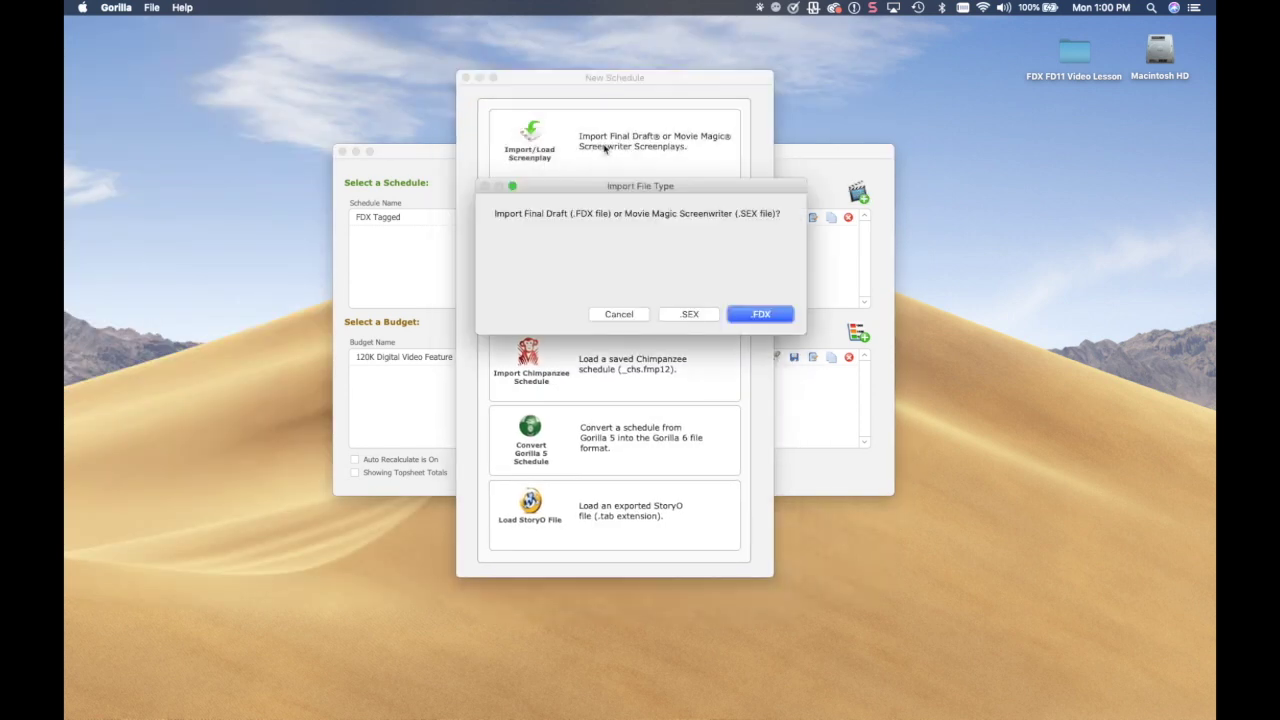
pyautogui.moveTo(654, 193); pyautogui.dragTo(642, 191)
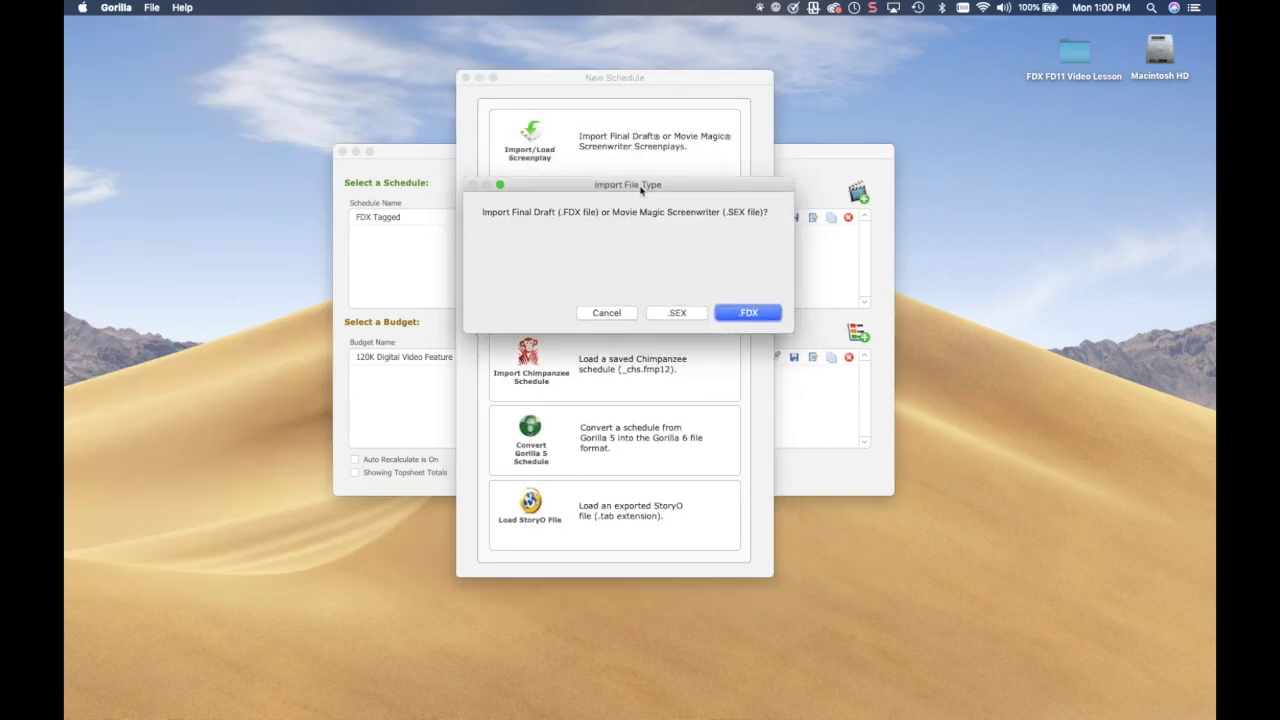
pyautogui.click(692, 317)
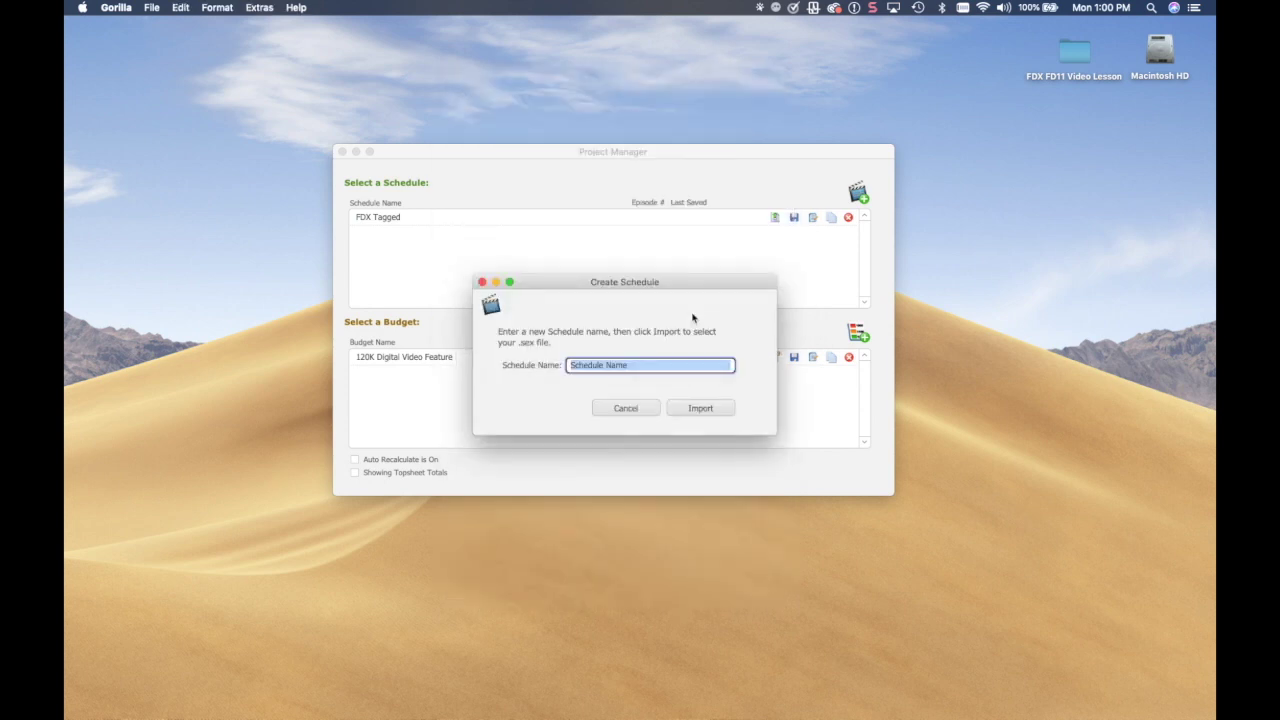
pyautogui.write('FDX .sex')
pyautogui.click(690, 412)
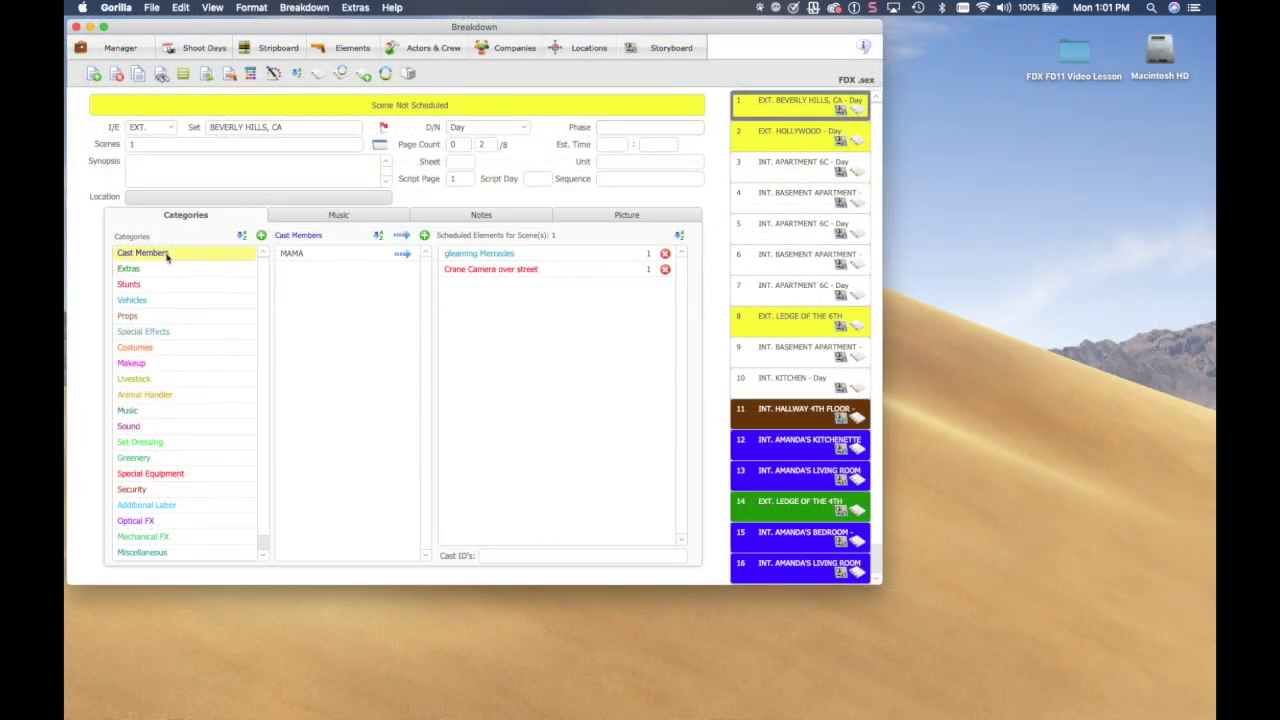
# Review the element categories and scene breakdowns imported into the "FDX .sex" schedule.
pyautogui.click(142, 318)
pyautogui.click(135, 349)
pyautogui.click(128, 253)
pyautogui.click(117, 271)
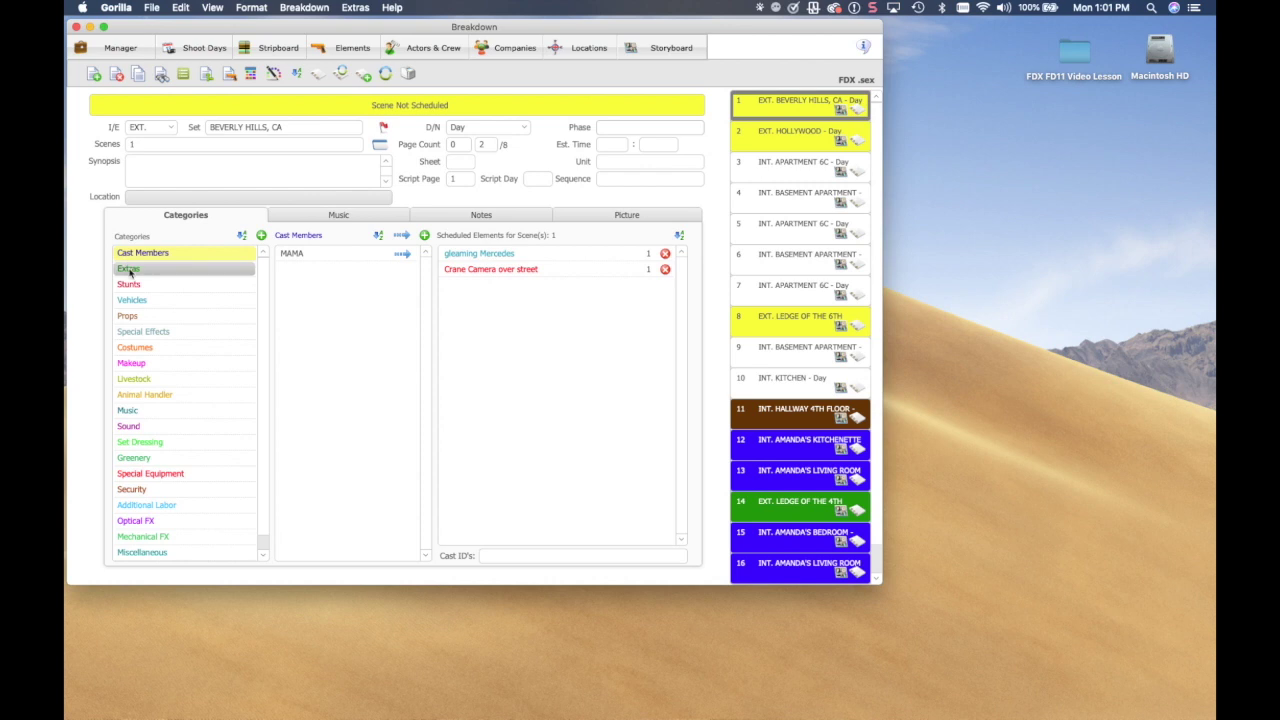
pyautogui.click(748, 200)
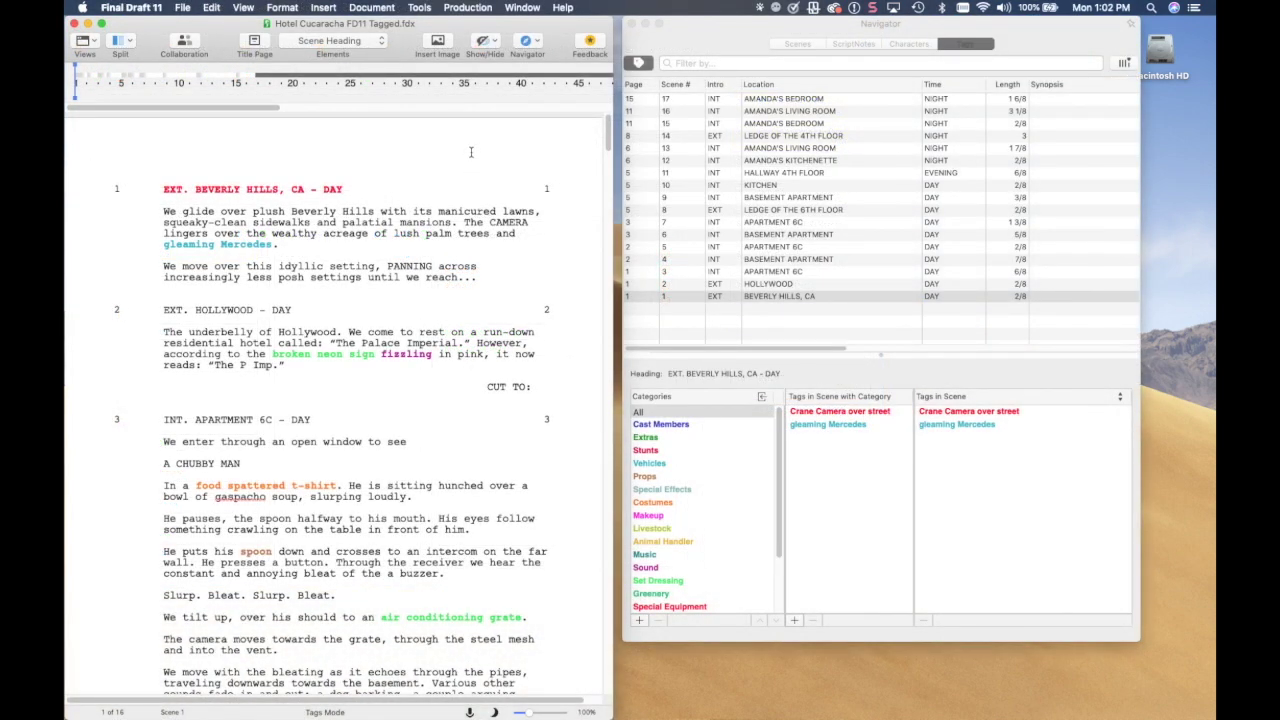
# Switch to Final Draft 11 and tag all characters in the Hotel Cucaracha script.
pyautogui.click(466, 7)
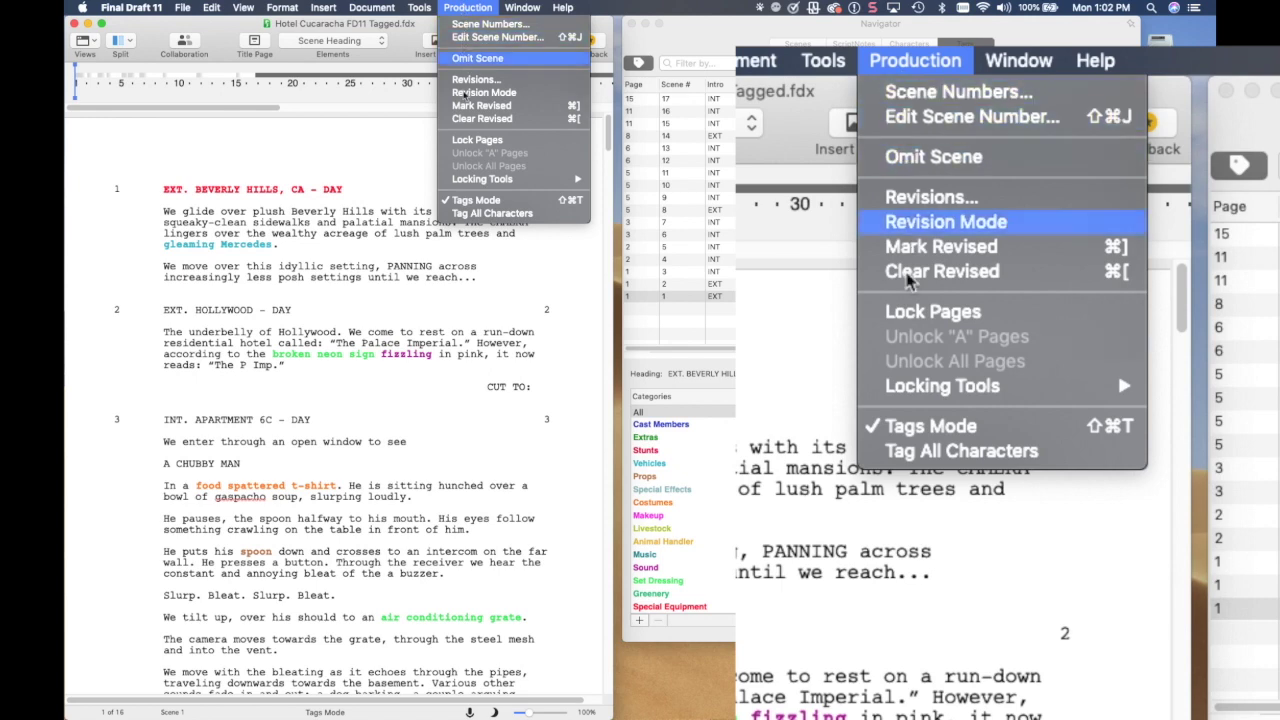
pyautogui.click(552, 216)
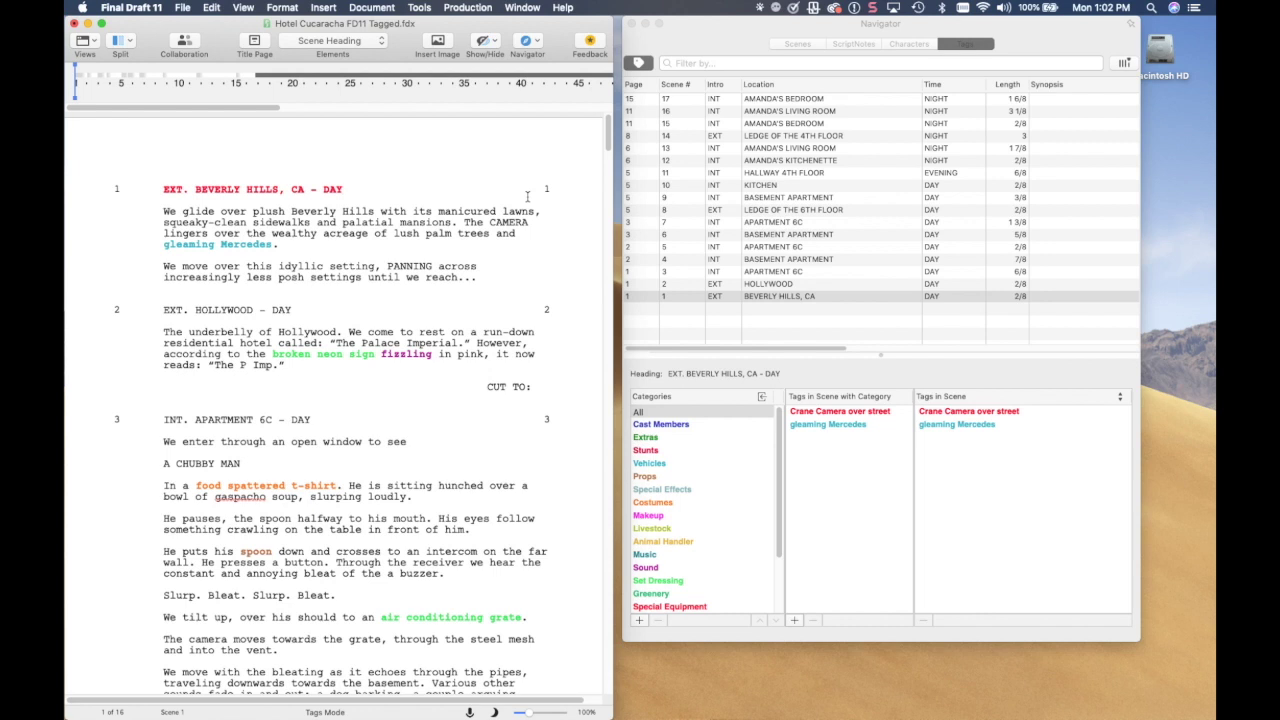
pyautogui.press('super+Left')
# Export the script in the Scheduling Export (*.sex) format as "Hotel Cucaracha FD11 Tagged NEW".
pyautogui.click(186, 6)
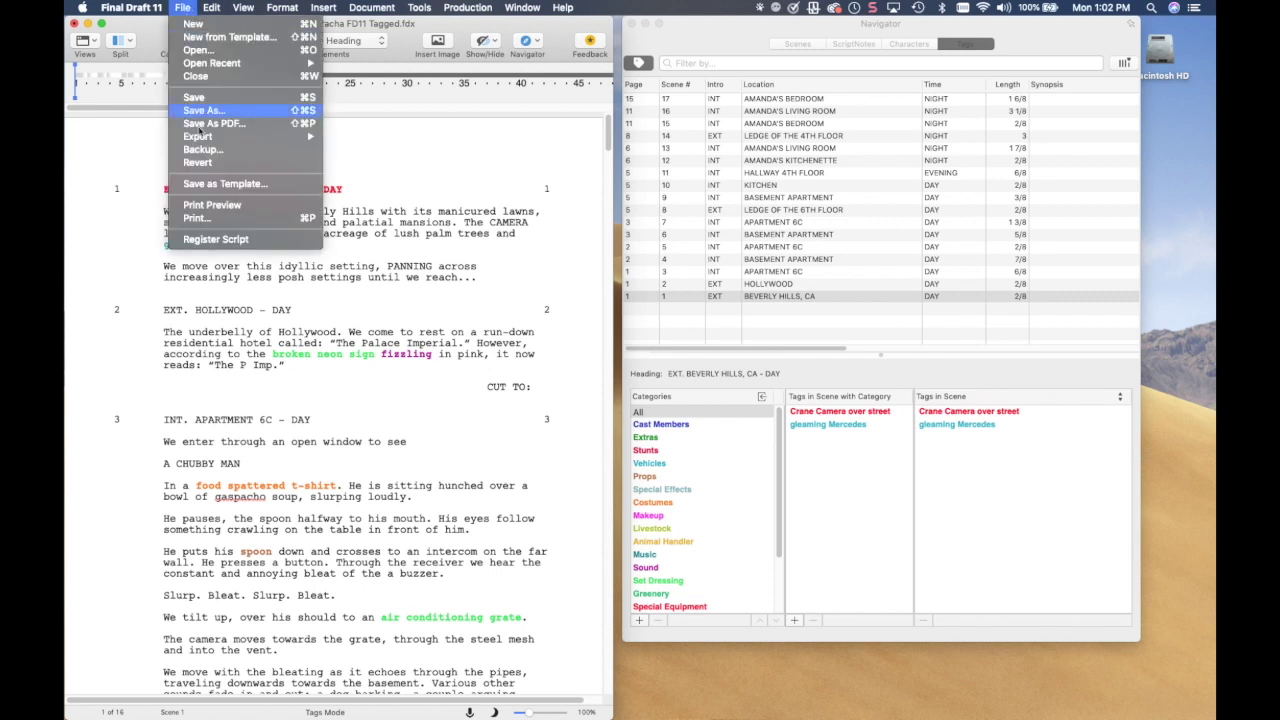
pyautogui.moveTo(204, 139)
pyautogui.click(358, 139)
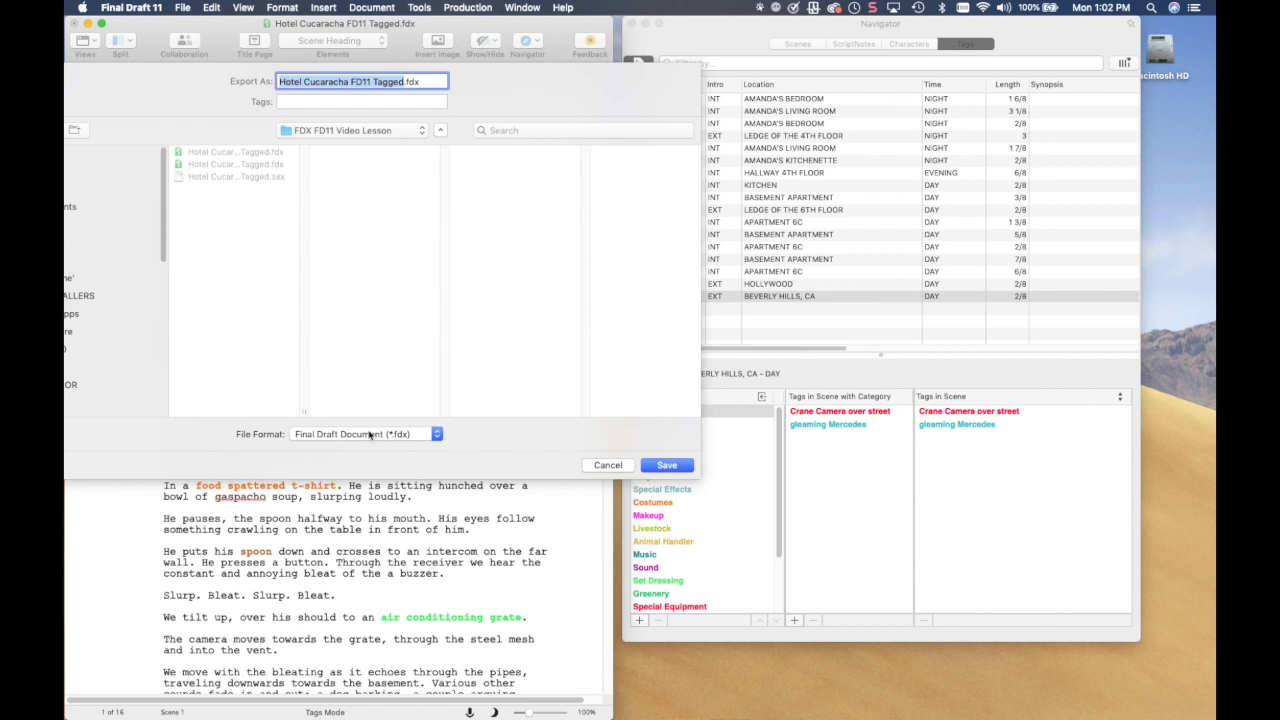
pyautogui.click(367, 434)
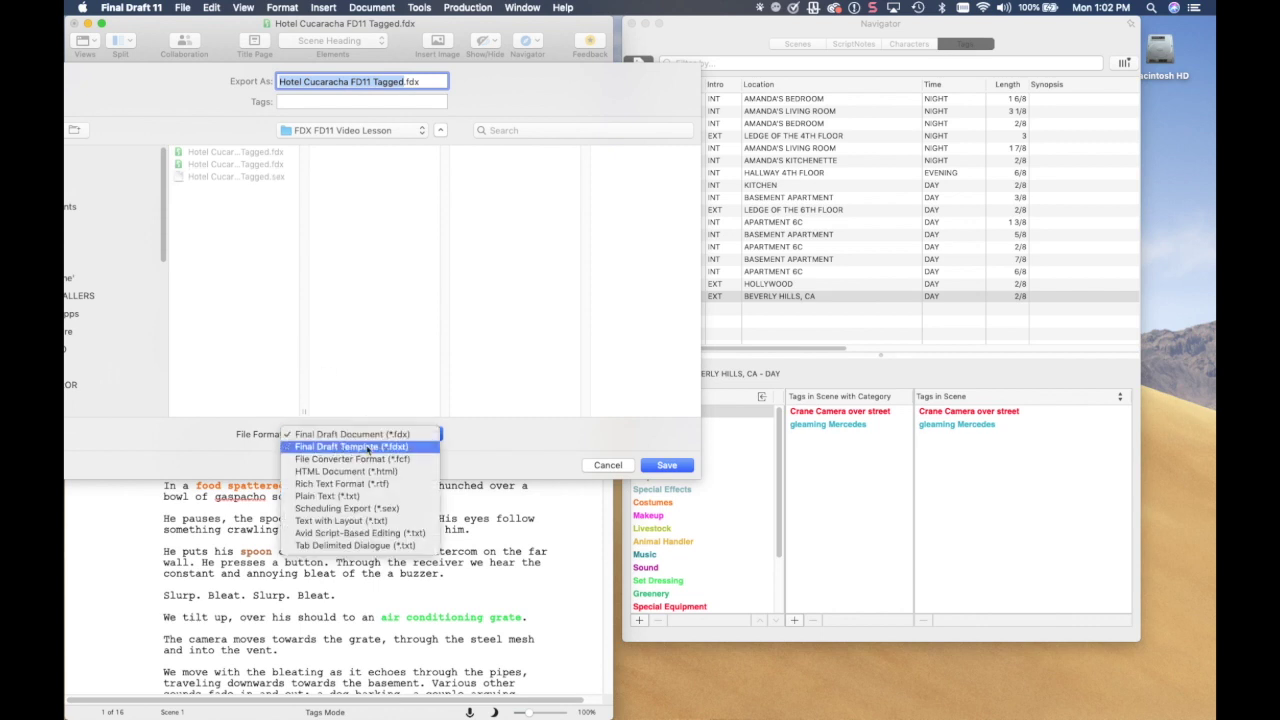
pyautogui.click(360, 504)
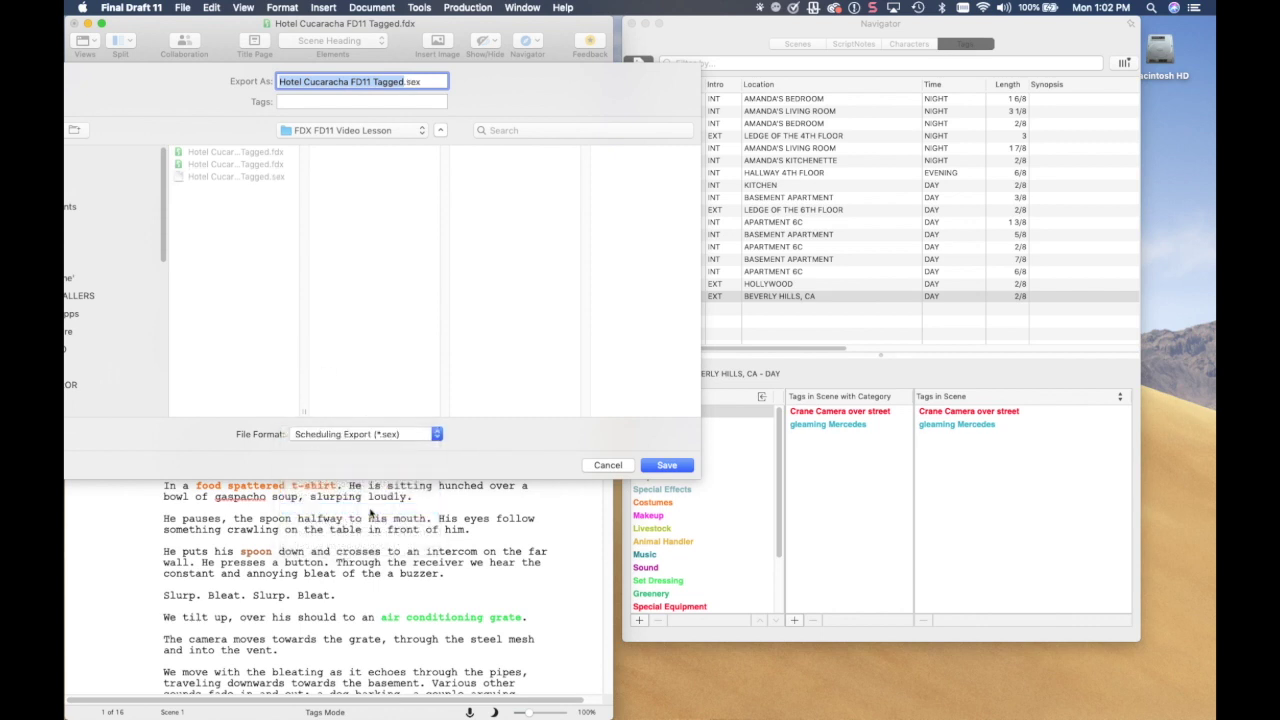
pyautogui.click(407, 82)
pyautogui.write('NEW')
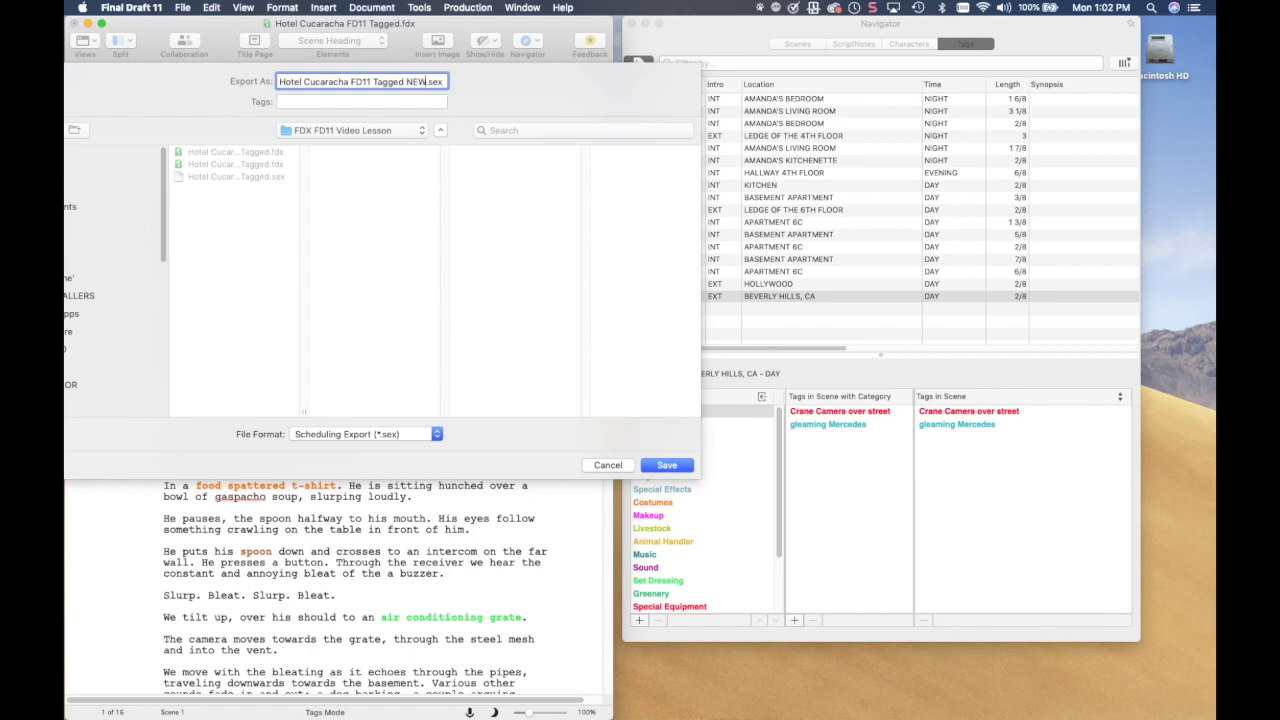
pyautogui.click(668, 468)
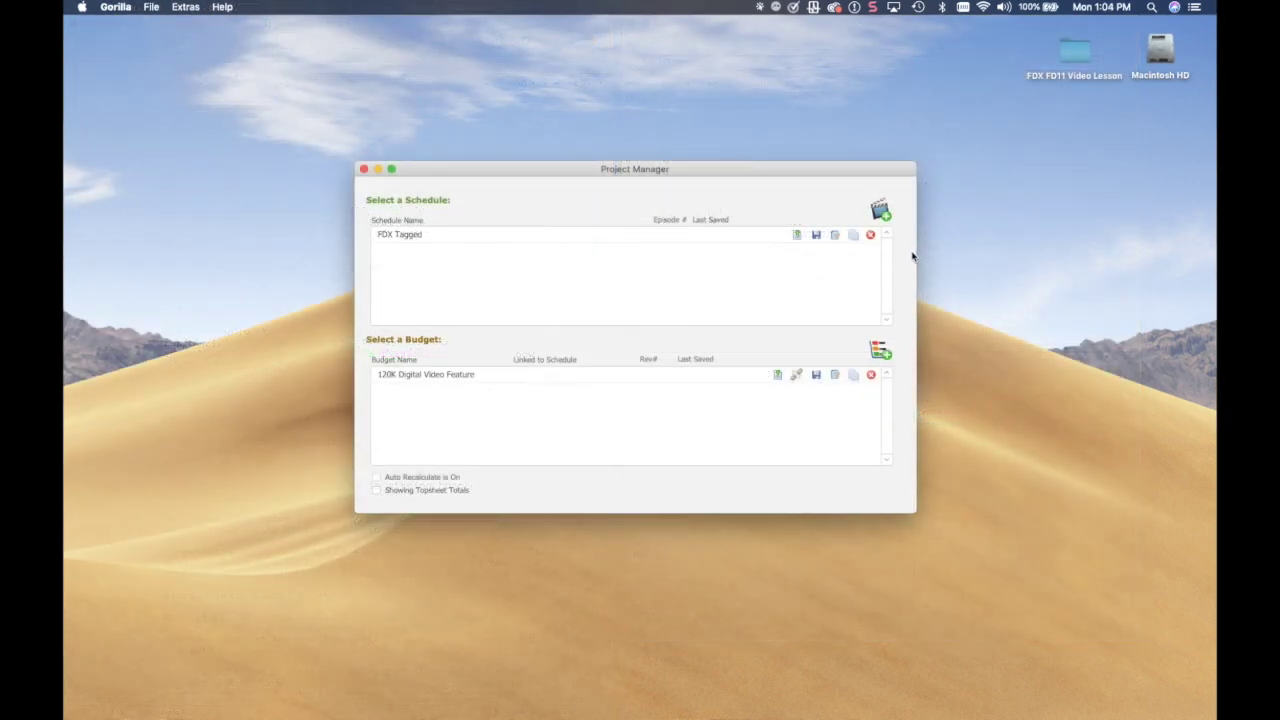
# Switch to Gorilla, create a new schedule by importing the .SEX screenplay, and view the breakdown of scene 4, INT. BASEMENT APARTMENT.
pyautogui.click(880, 210)
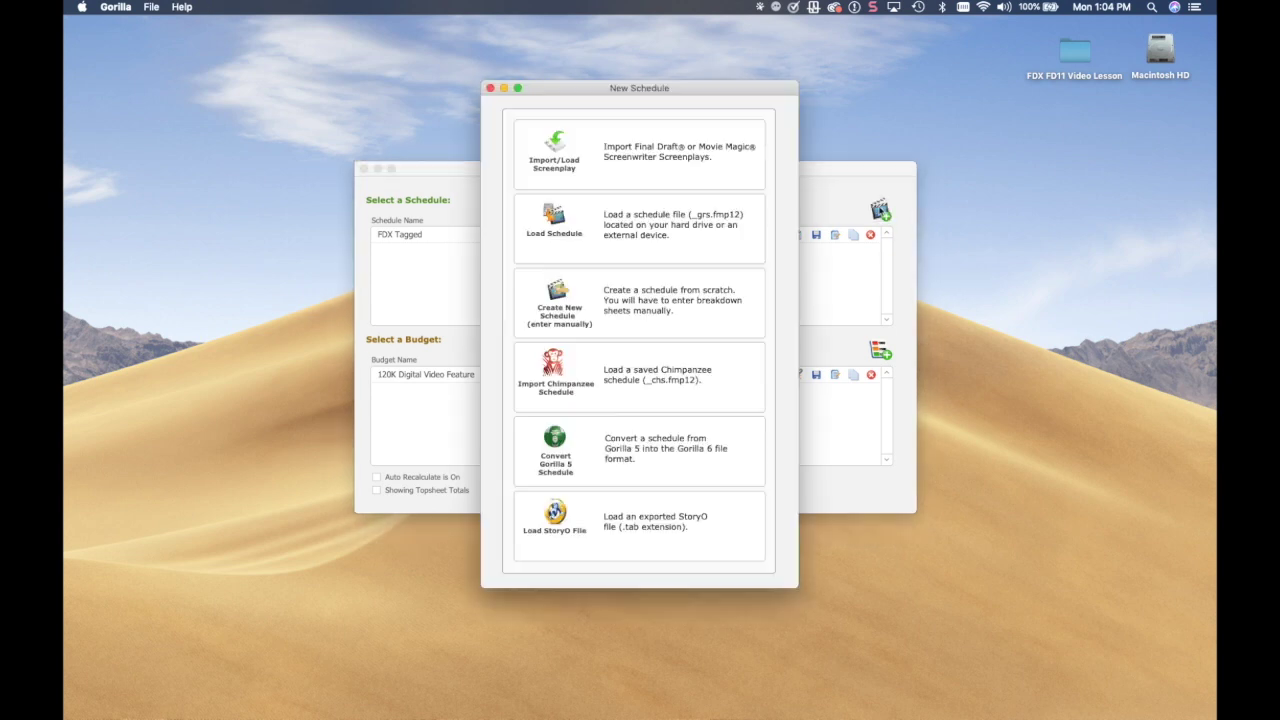
pyautogui.click(627, 170)
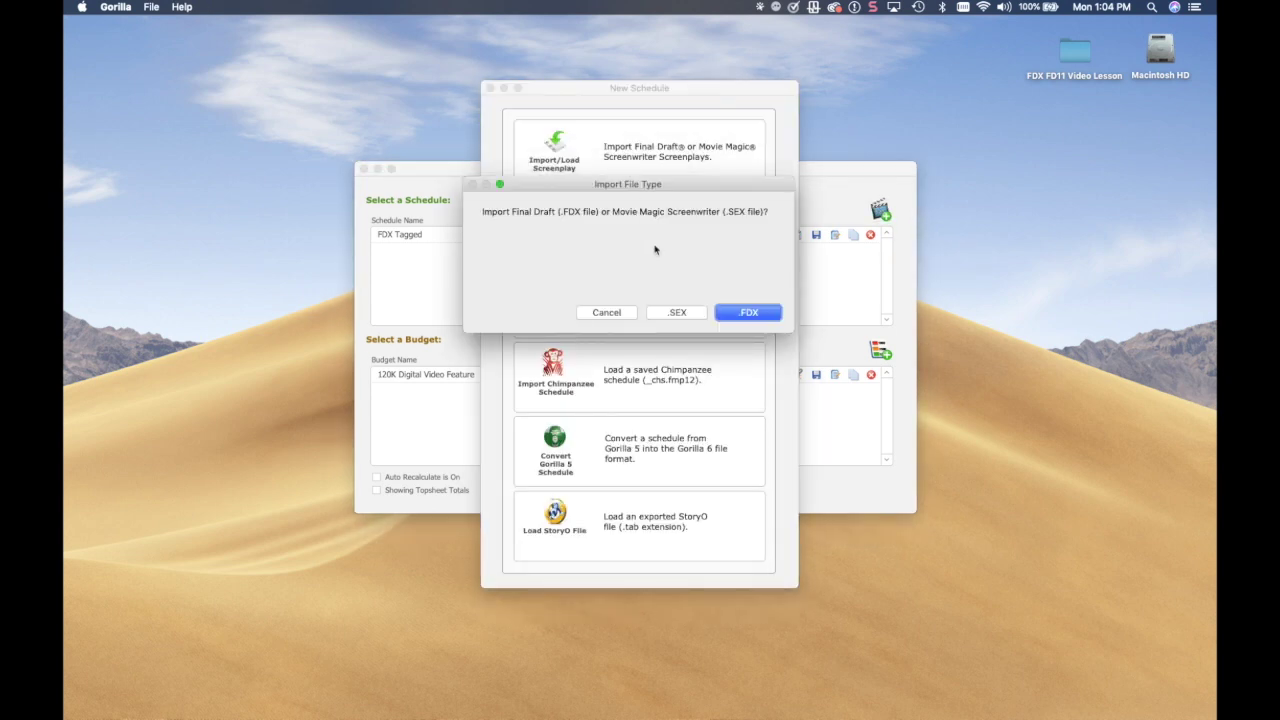
pyautogui.click(676, 312)
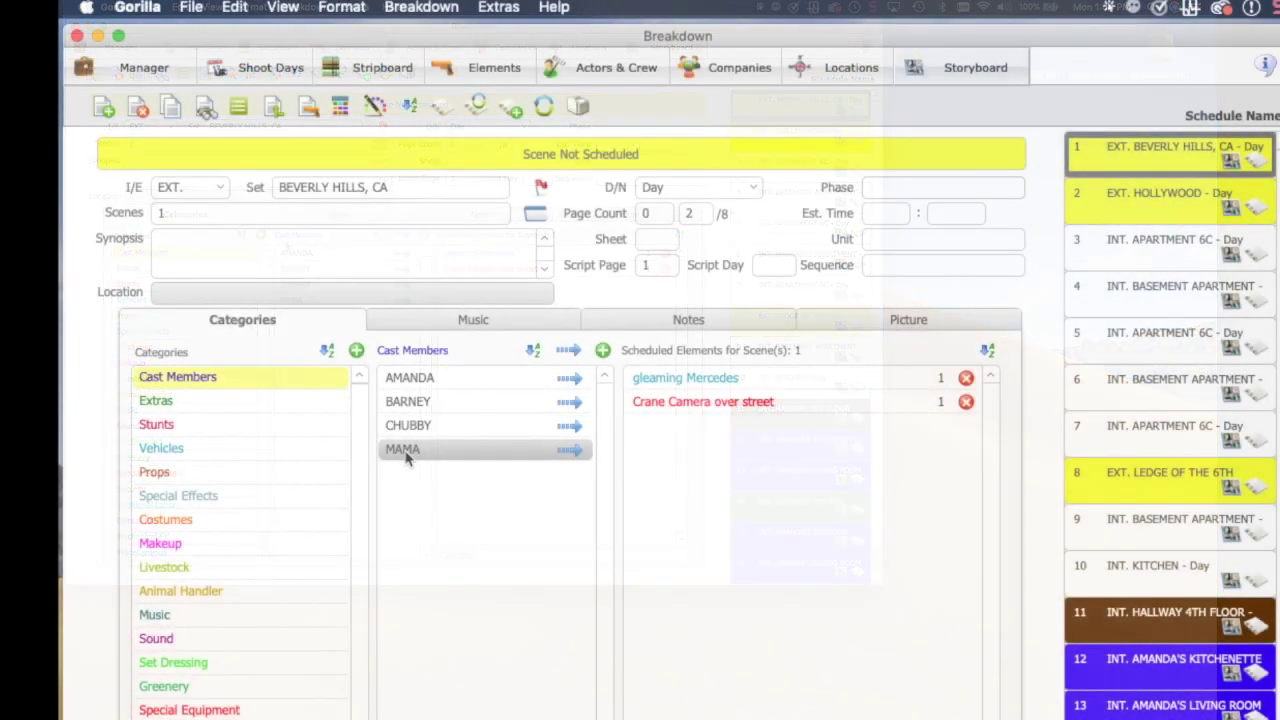
pyautogui.click(1199, 300)
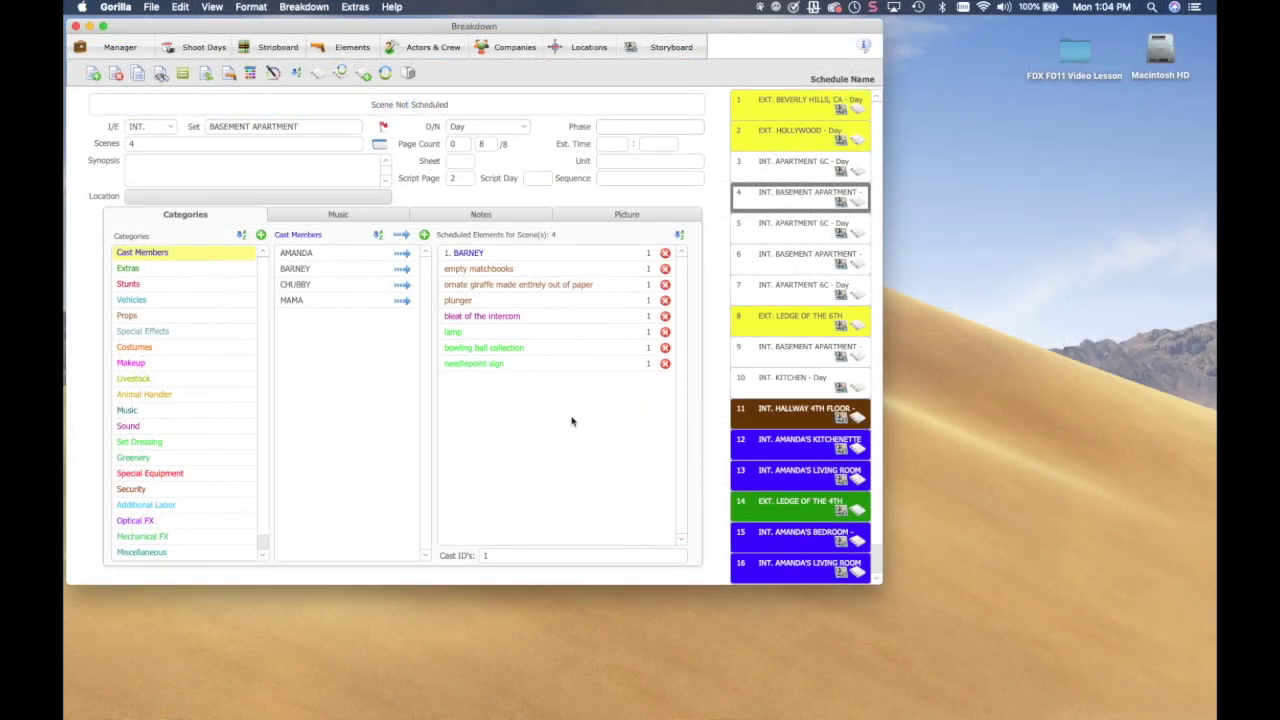
# Open the "FDX Tagged" schedule and view the synopsis and screenplay text of scene 1, EXT. BEVERLY HILLS, CA.
pyautogui.click(112, 48)
pyautogui.click(420, 237)
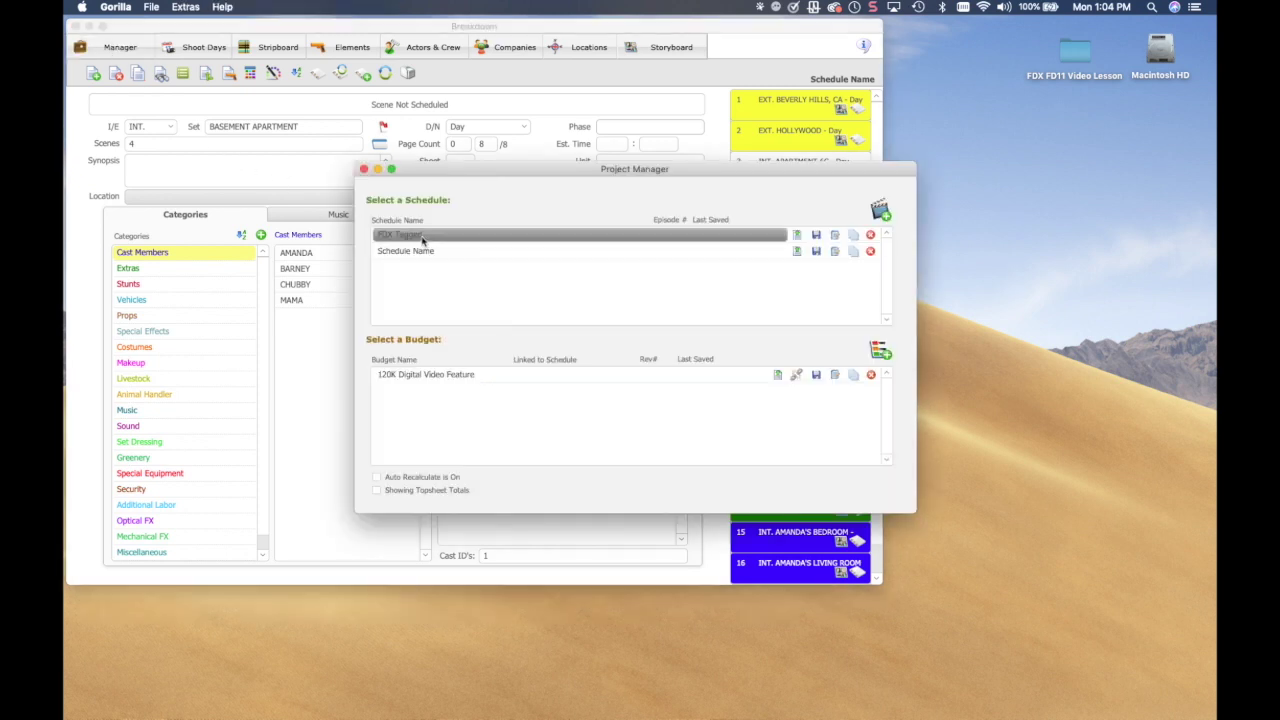
pyautogui.doubleClick(422, 238)
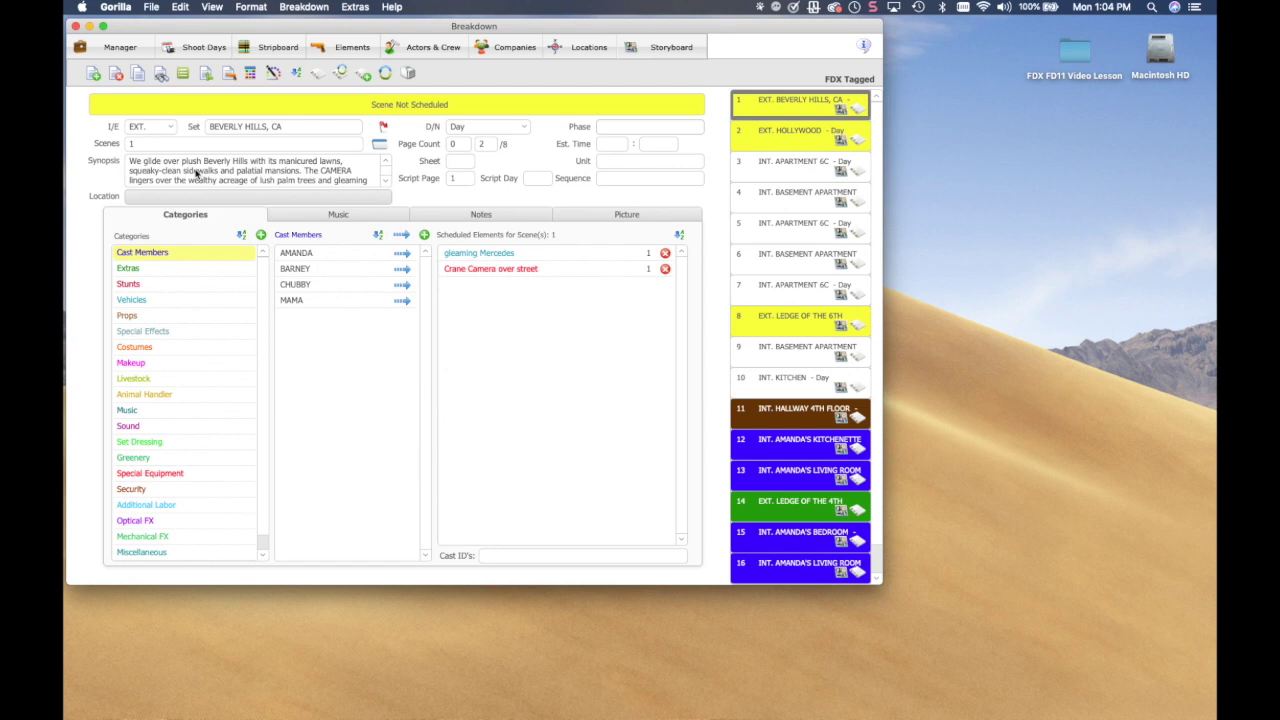
pyautogui.click(856, 108)
pyautogui.click(858, 110)
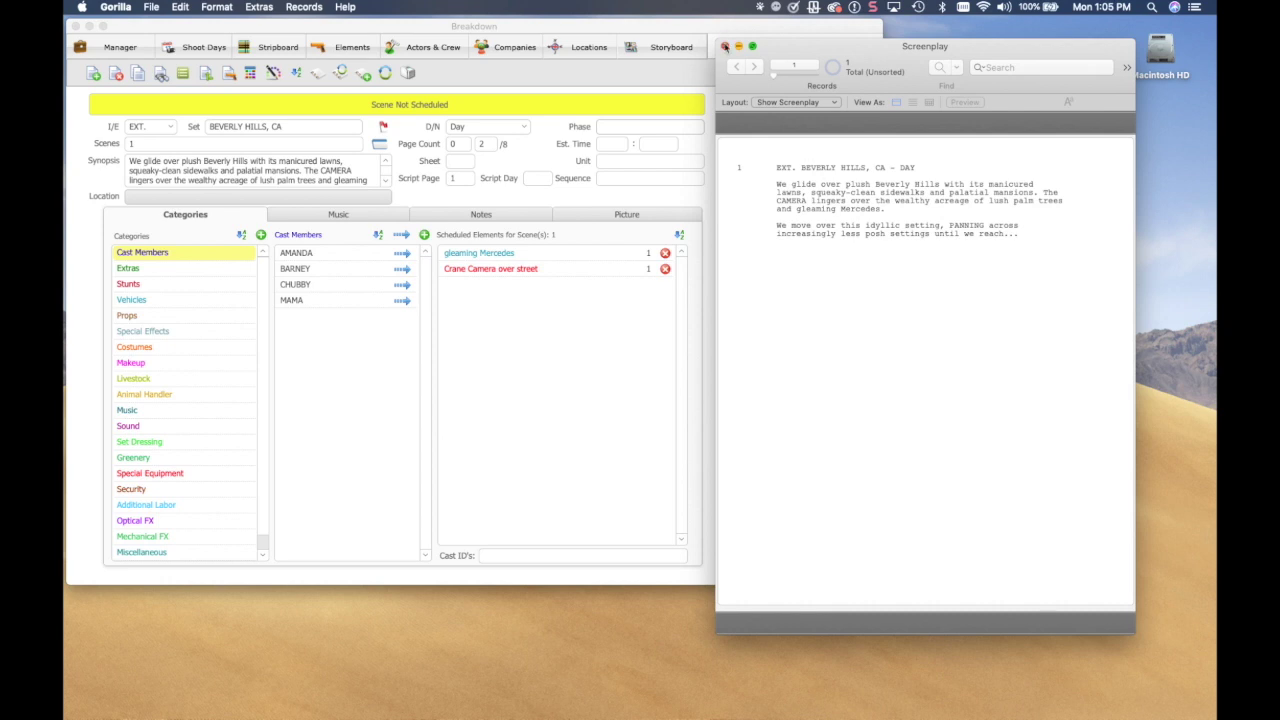
pyautogui.click(725, 47)
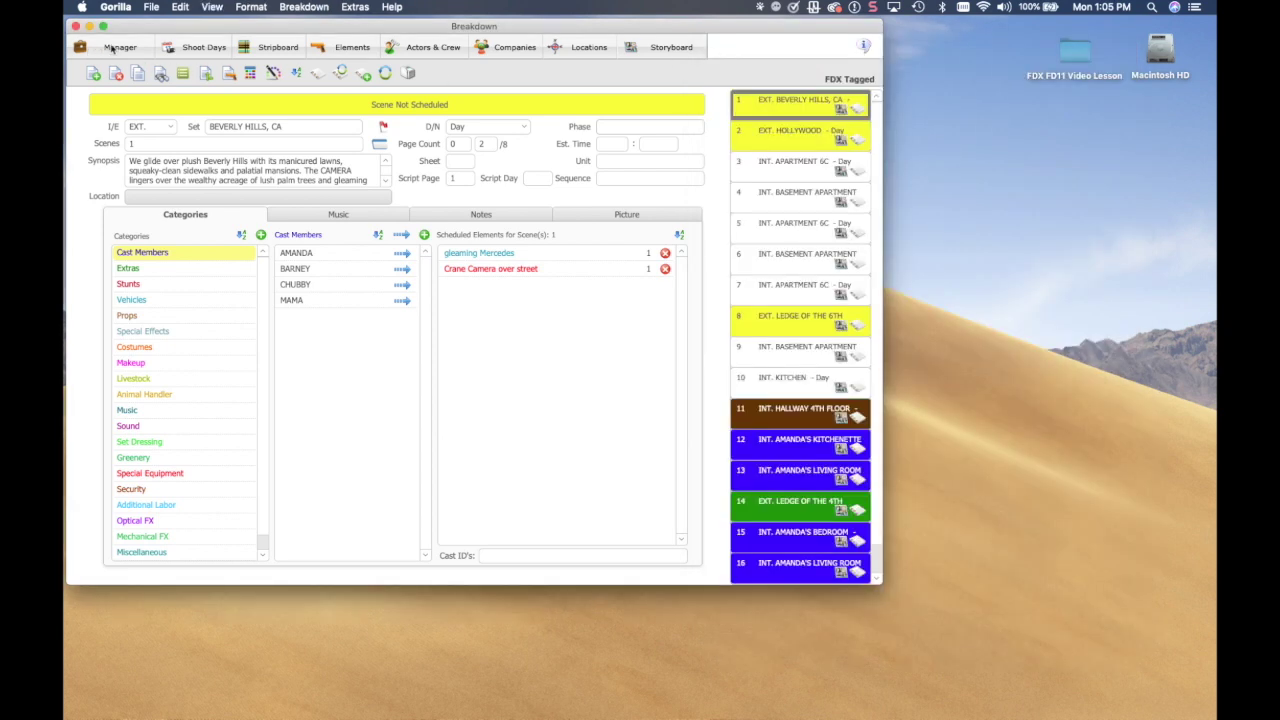
# Open the .SEX schedule named "Schedule Name" and try to display the screenplay of scene 1.
pyautogui.click(118, 47)
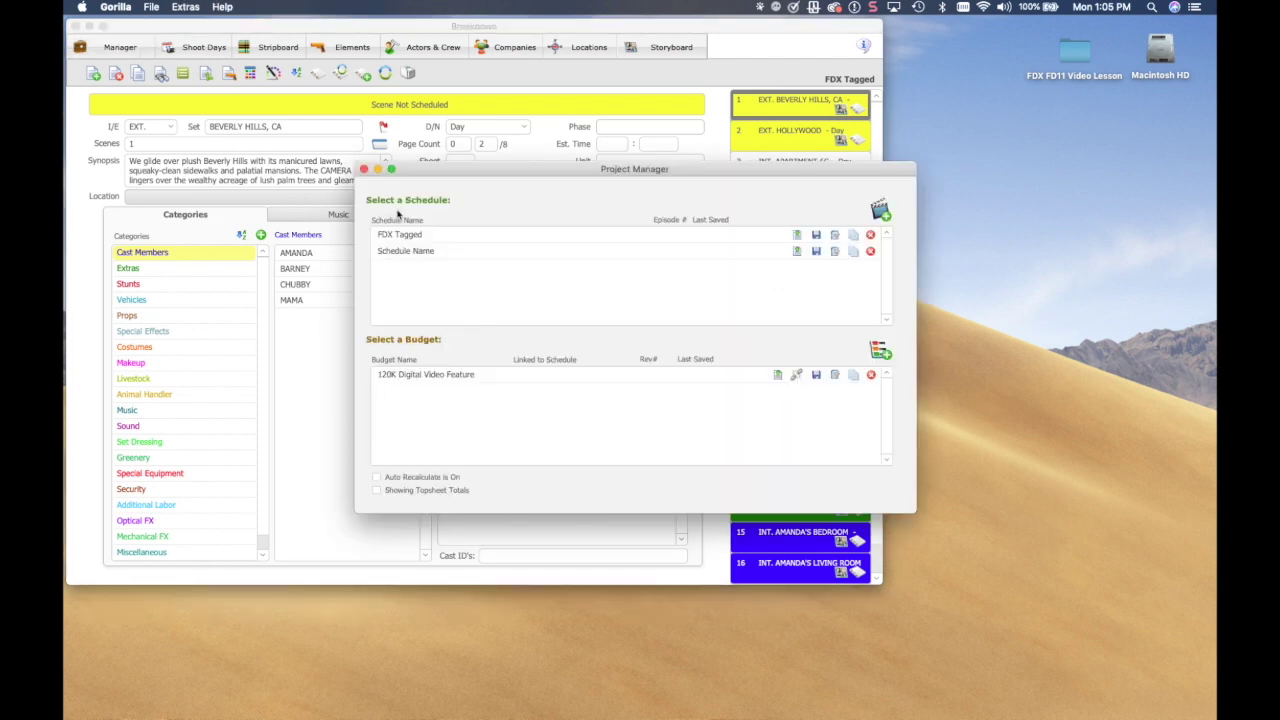
pyautogui.click(408, 252)
pyautogui.doubleClick(408, 252)
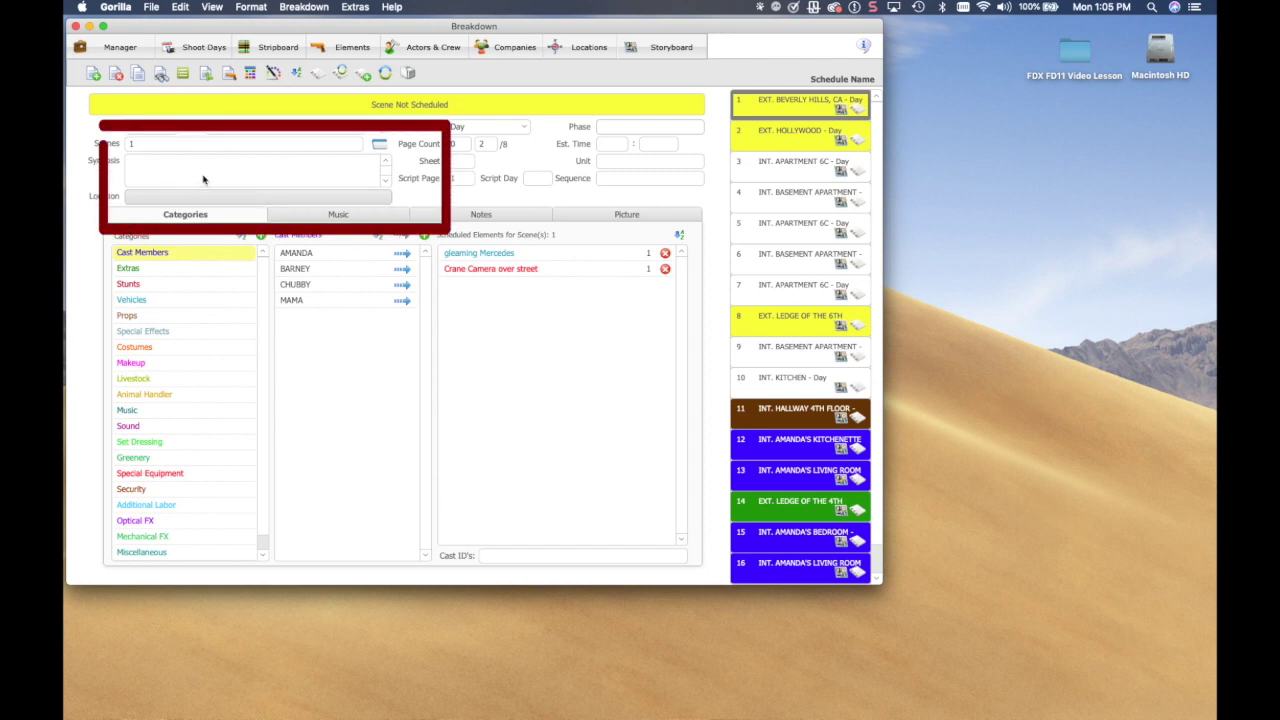
pyautogui.click(858, 108)
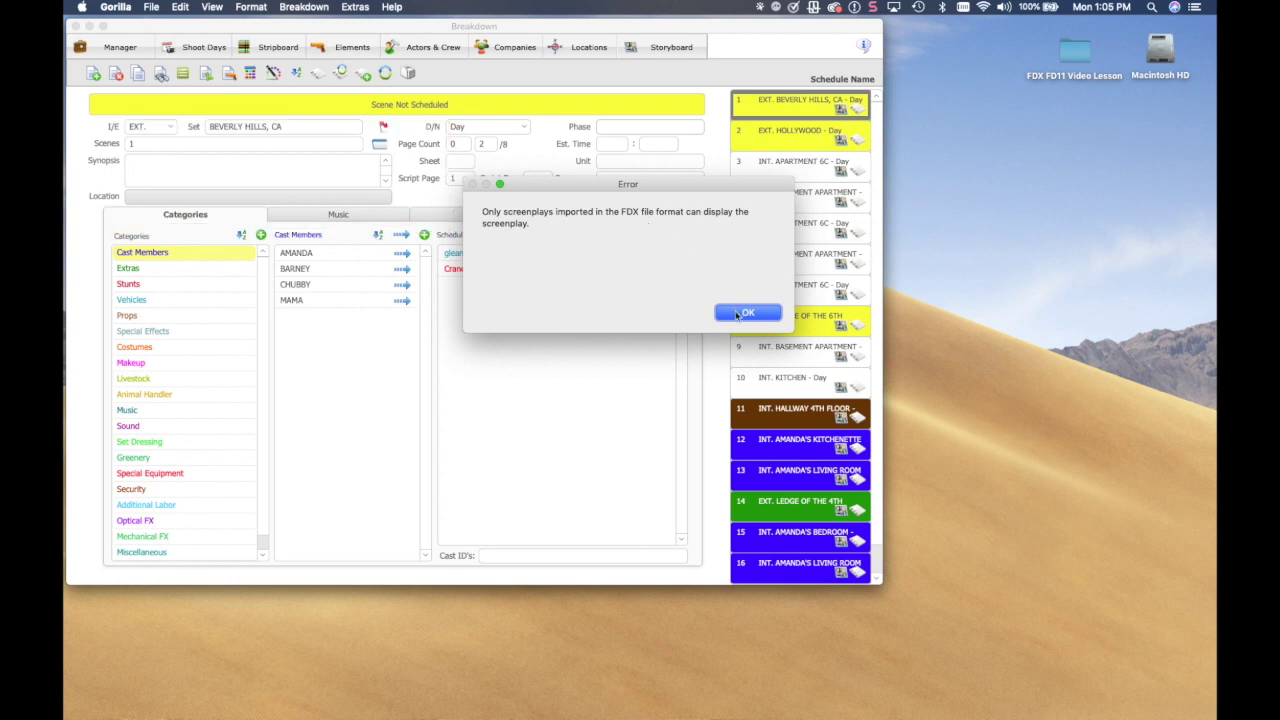
pyautogui.click(745, 313)
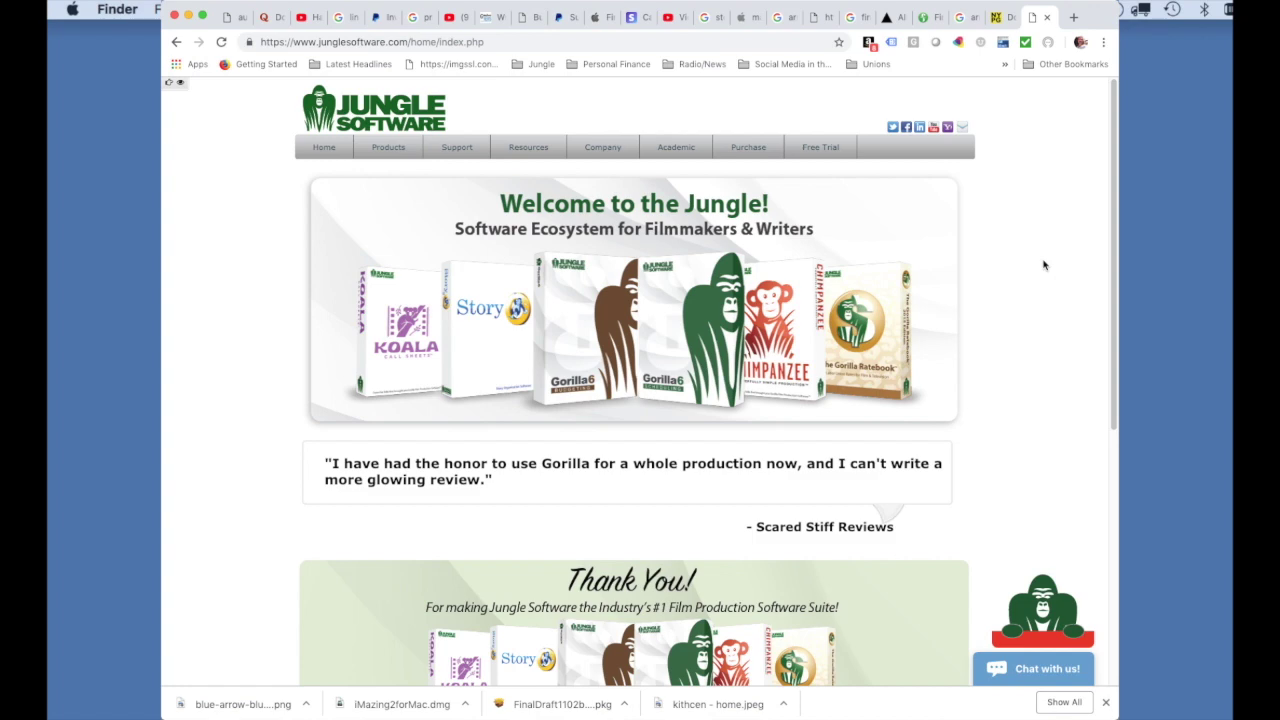
# Switch to the Jungle Software website in the browser and open the Import Screenplay Help page.
pyautogui.moveTo(456, 155)
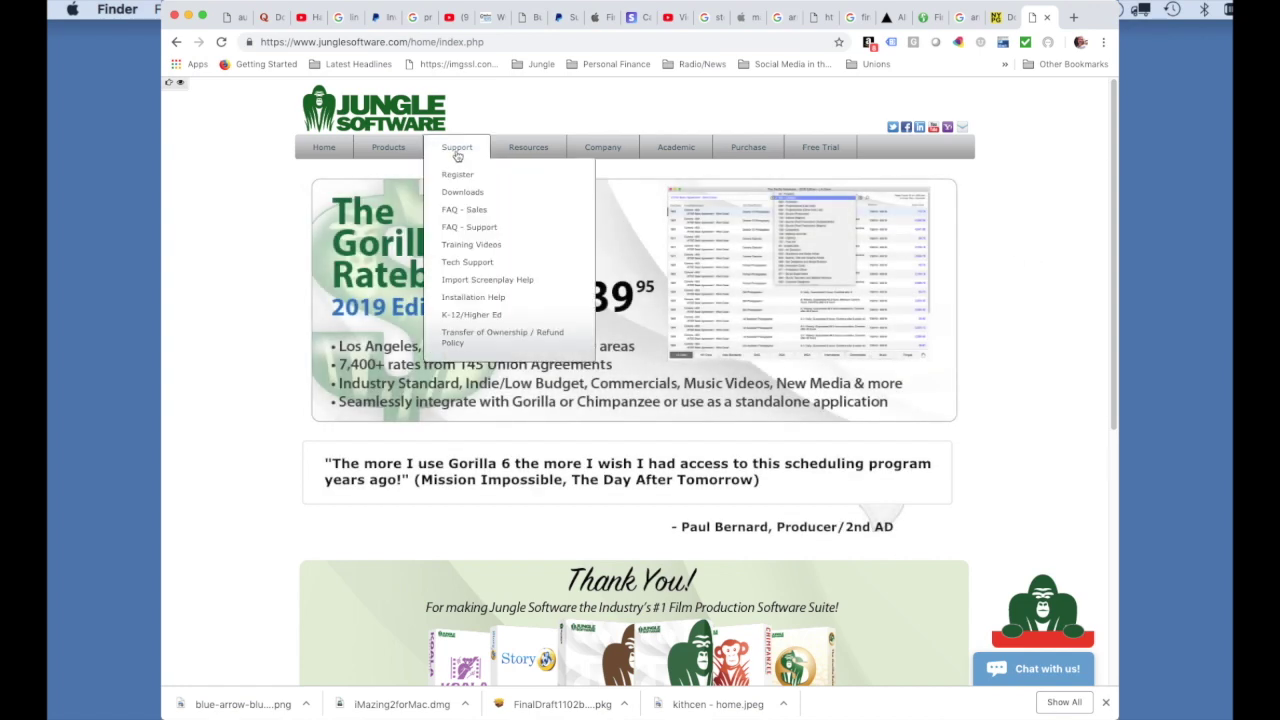
pyautogui.click(468, 281)
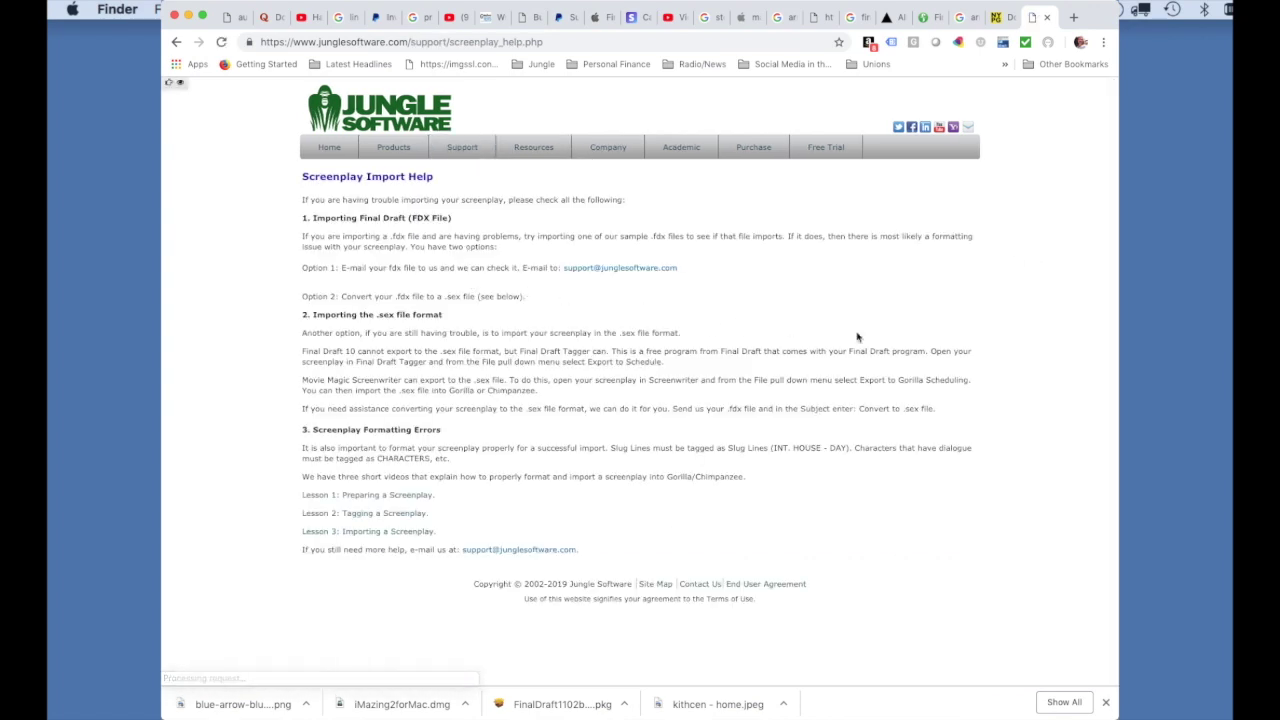